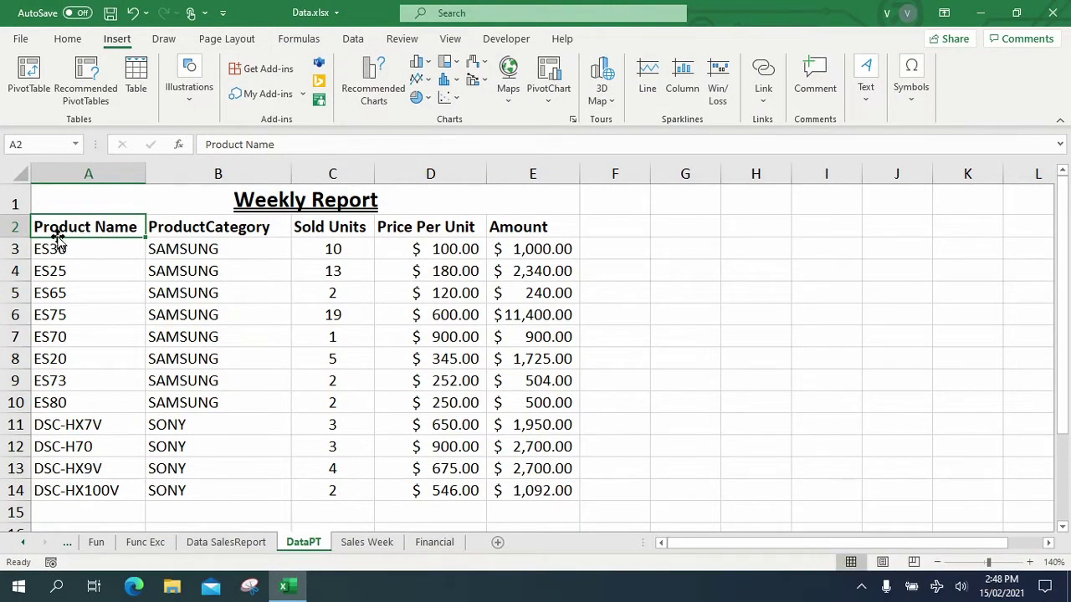
# Open the recommended PivotTables for the weekly report data in A2:E14.
pyautogui.moveTo(60, 227); pyautogui.dragTo(499, 492)
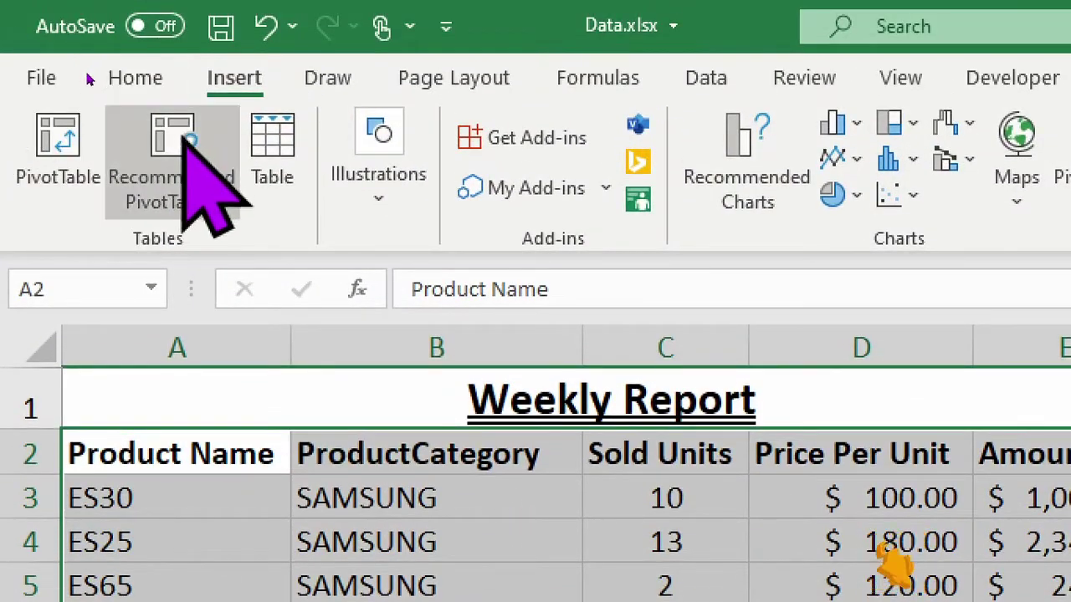
pyautogui.click(162, 176)
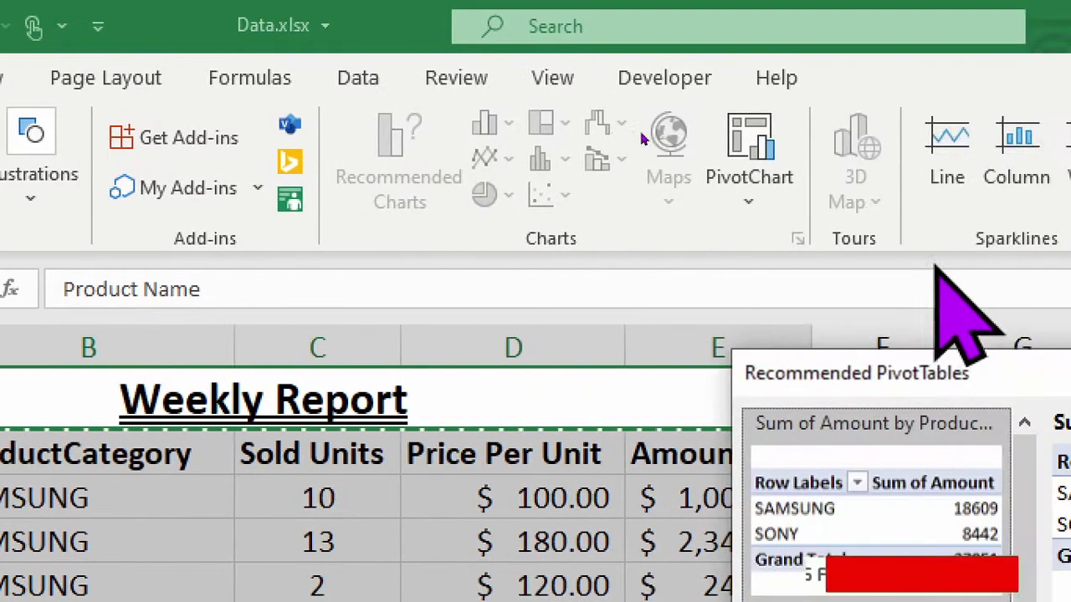
pyautogui.moveTo(874, 368); pyautogui.dragTo(138, 66)
pyautogui.moveTo(288, 60); pyautogui.dragTo(253, 32)
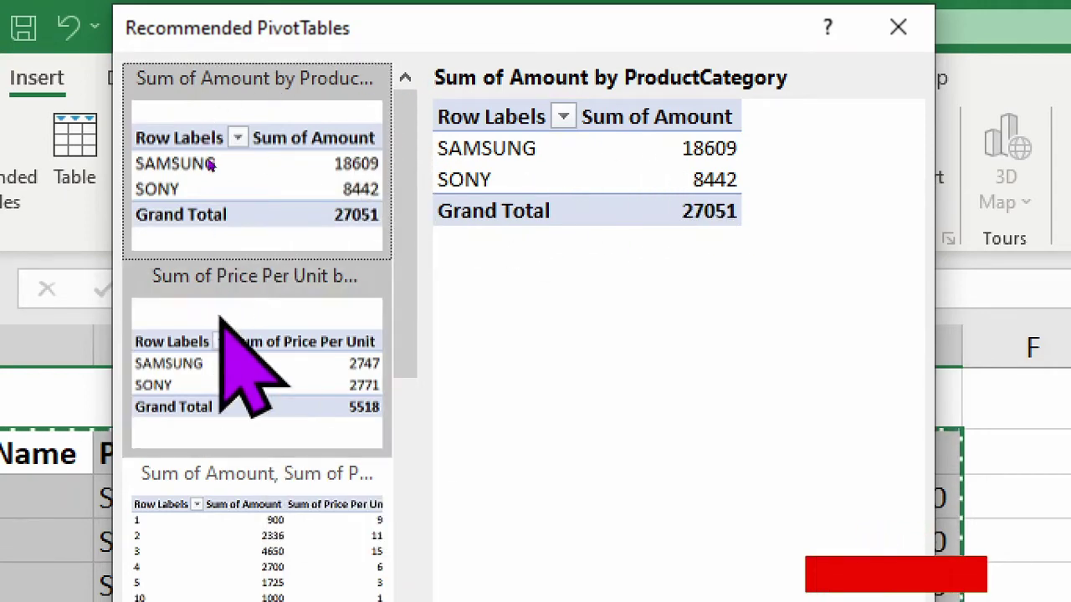
# Insert the recommended PivotTable summing Sold Units by category and product, and move ProductCategory from the rows to the filters.
pyautogui.click(230, 351)
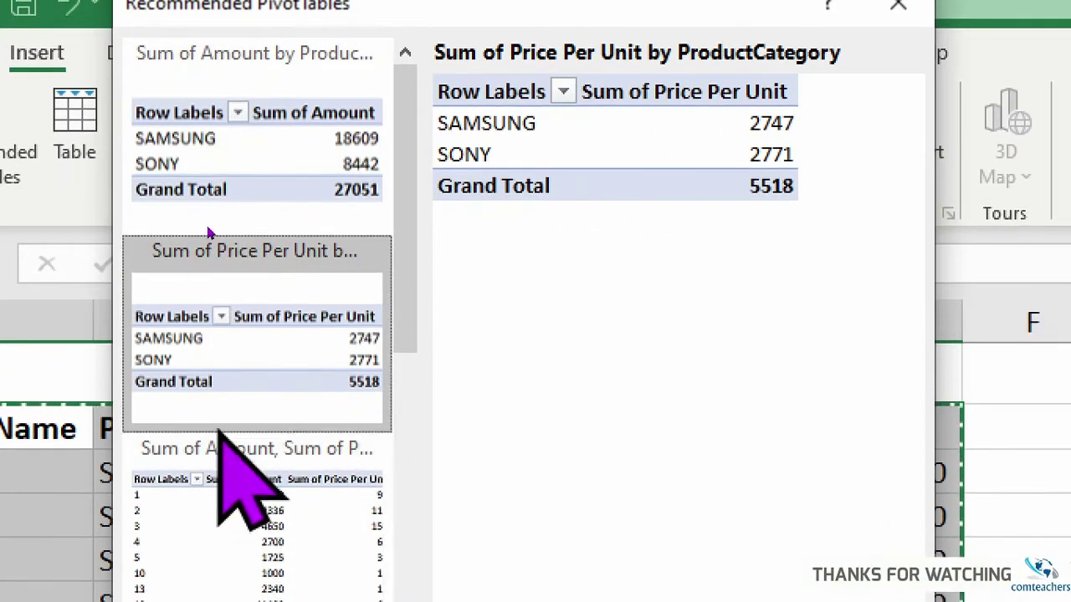
pyautogui.scroll(-6, 210, 232)
pyautogui.click(256, 146)
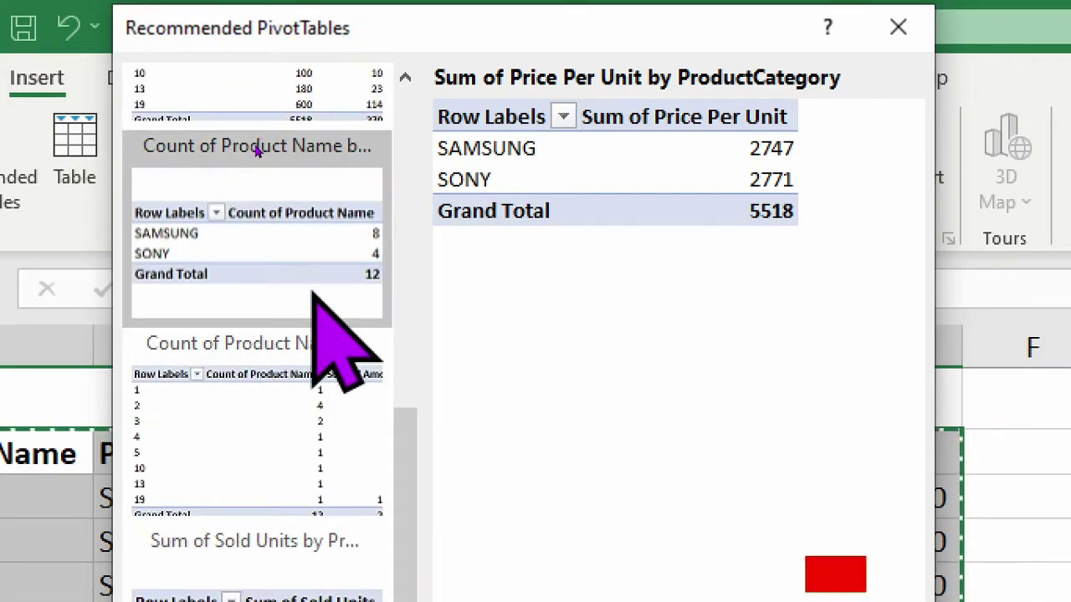
pyautogui.click(255, 333)
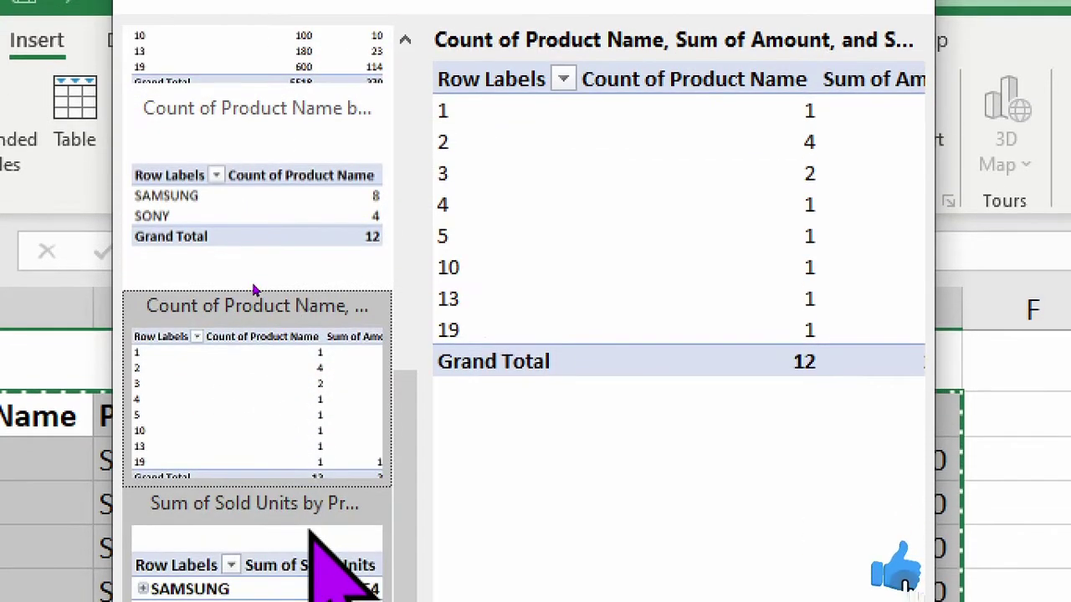
pyautogui.click(309, 535)
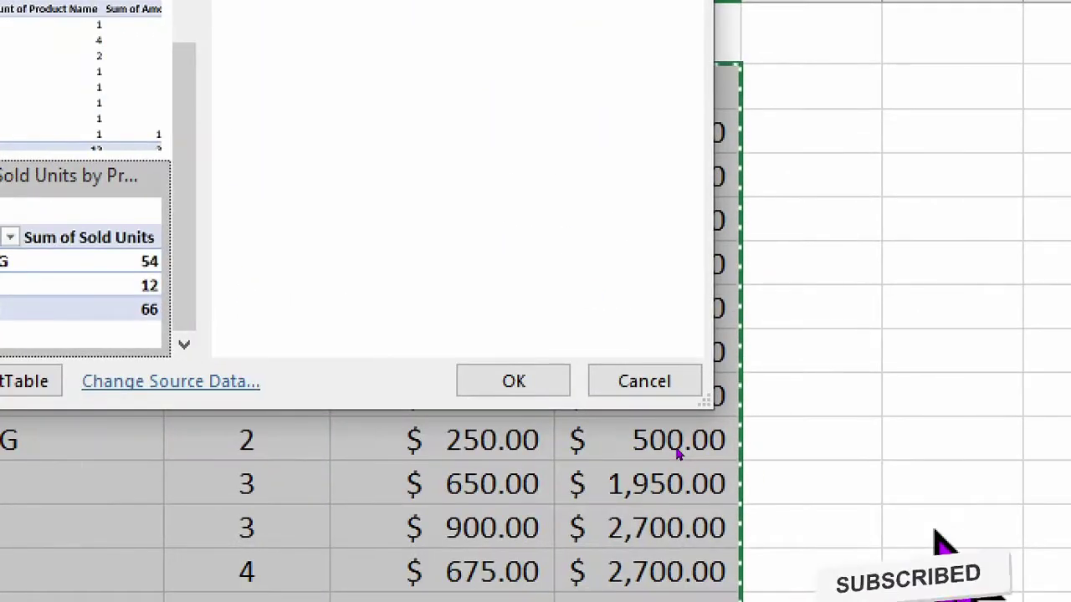
pyautogui.click(464, 382)
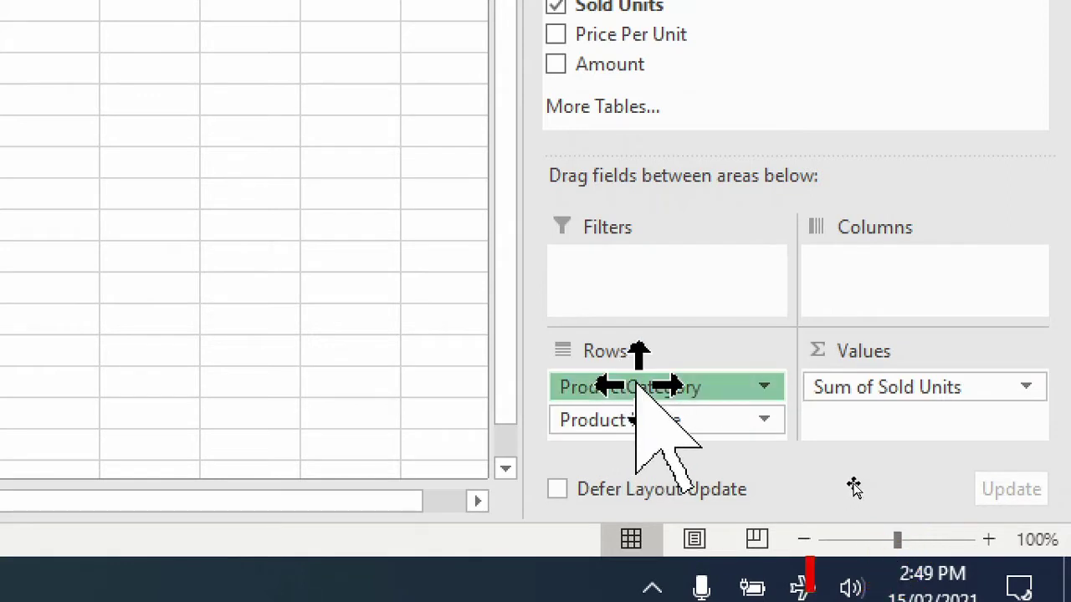
pyautogui.moveTo(638, 386); pyautogui.dragTo(657, 284)
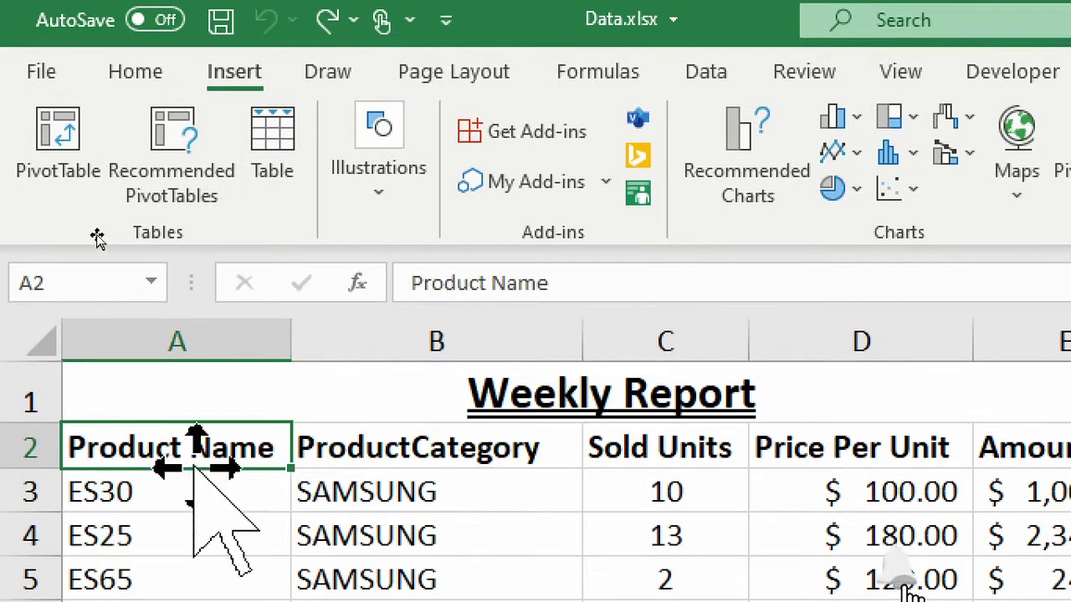
# Convert the weekly report range A2:E14 on the DataPT sheet into a table with headers.
pyautogui.moveTo(197, 452); pyautogui.dragTo(1038, 601)
pyautogui.moveTo(523, 399); pyautogui.dragTo(521, 601)
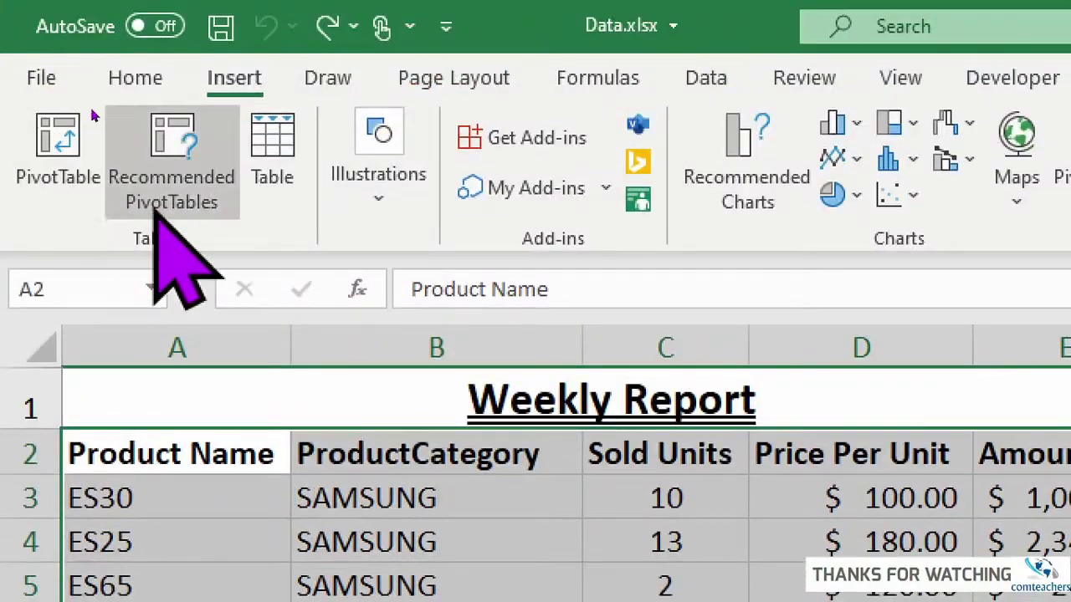
pyautogui.click(293, 157)
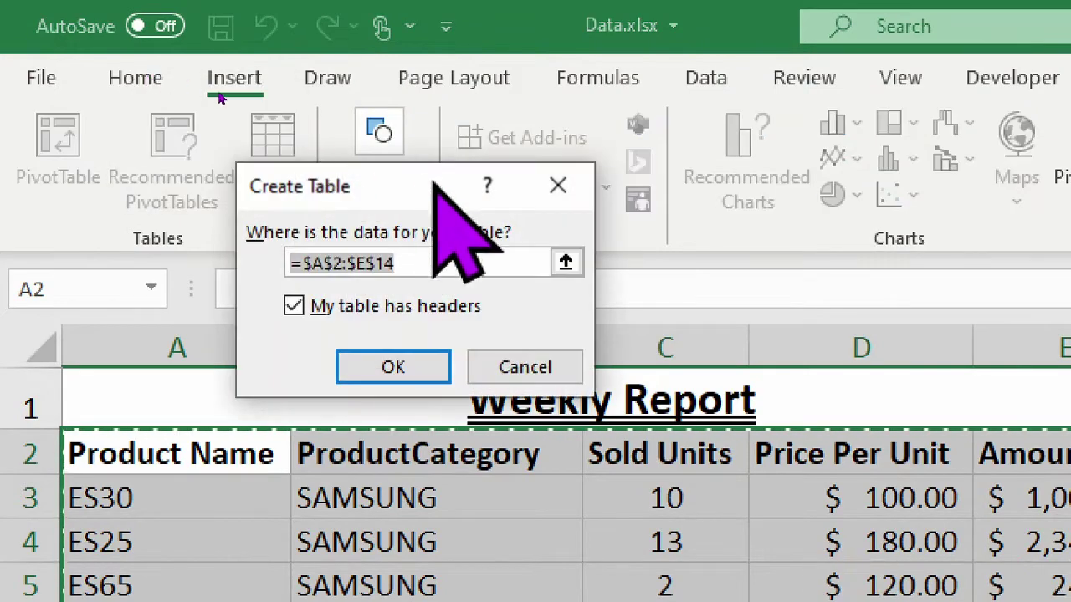
pyautogui.moveTo(430, 175); pyautogui.dragTo(525, 149)
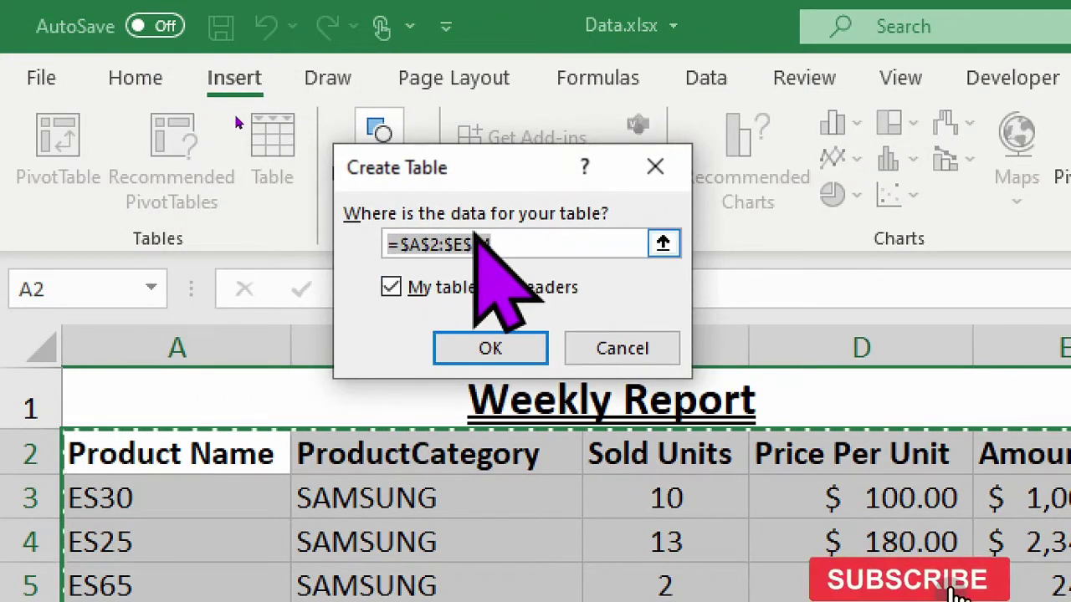
pyautogui.click(515, 243)
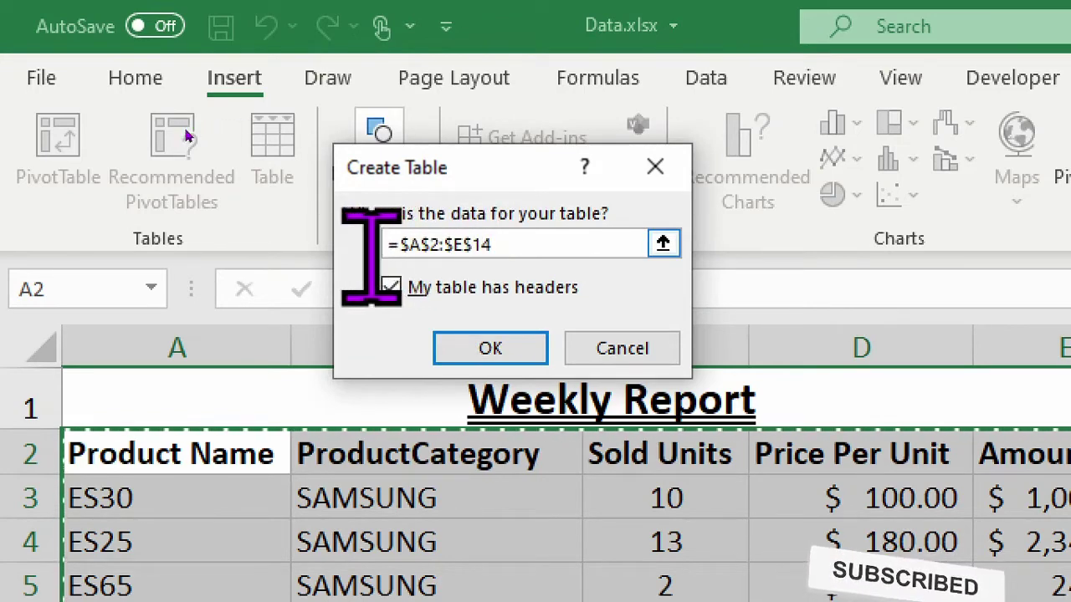
pyautogui.moveTo(500, 242); pyautogui.dragTo(311, 230)
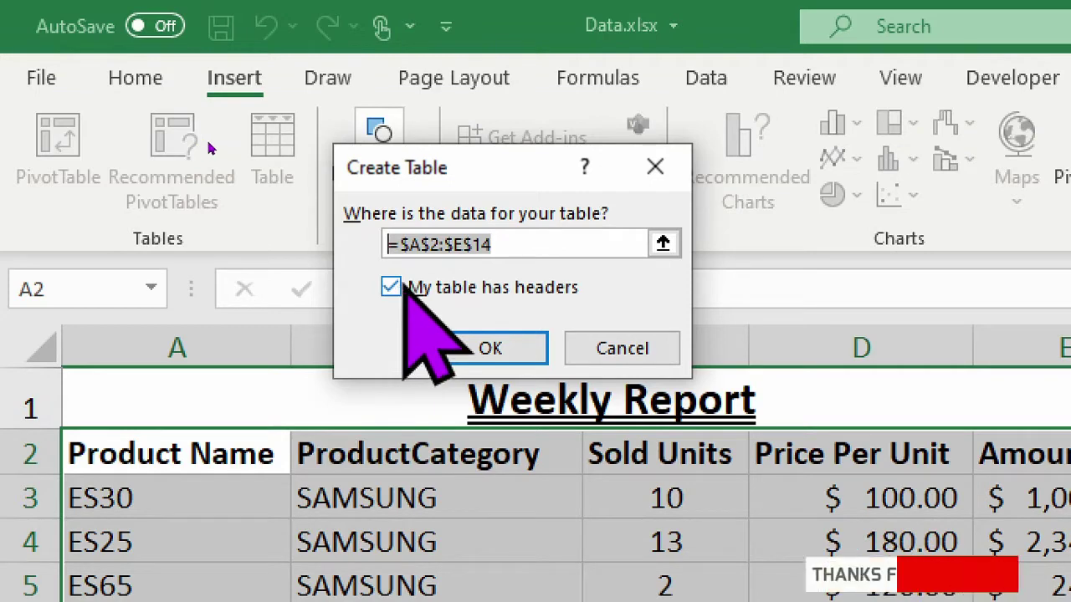
pyautogui.click(502, 348)
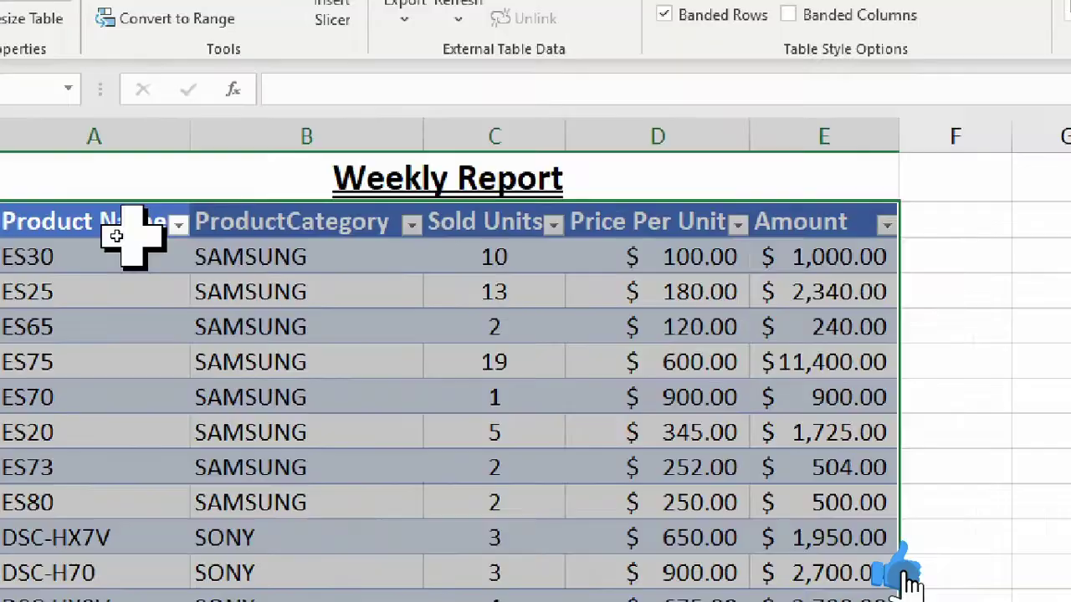
# Apply the dark gold style with a black header to the weekly report table.
pyautogui.hotkey('ctrl', 'q')
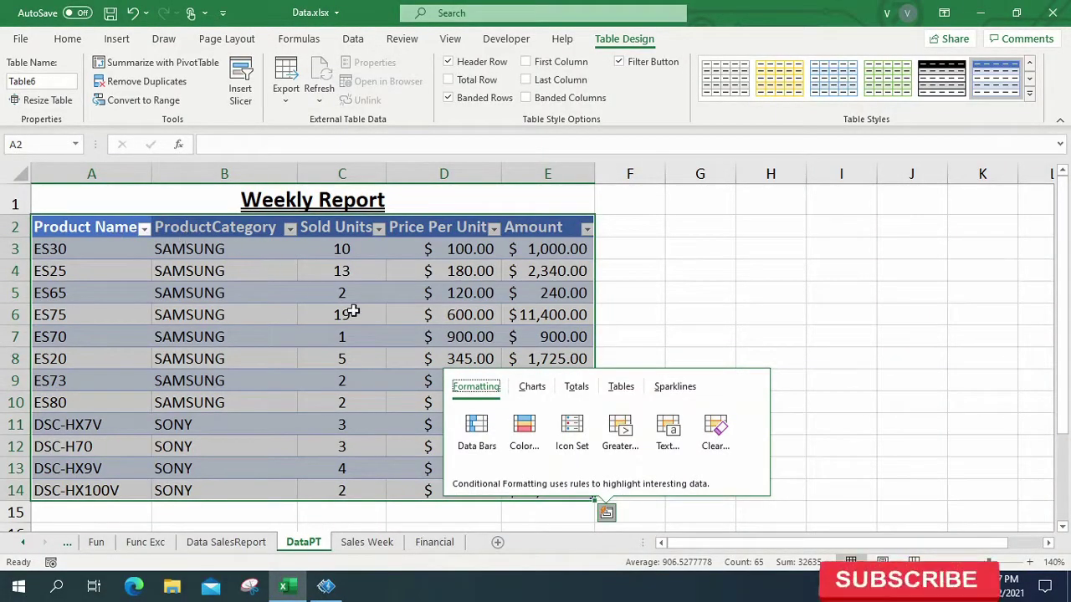
pyautogui.click(99, 234)
pyautogui.moveTo(121, 230); pyautogui.dragTo(553, 491)
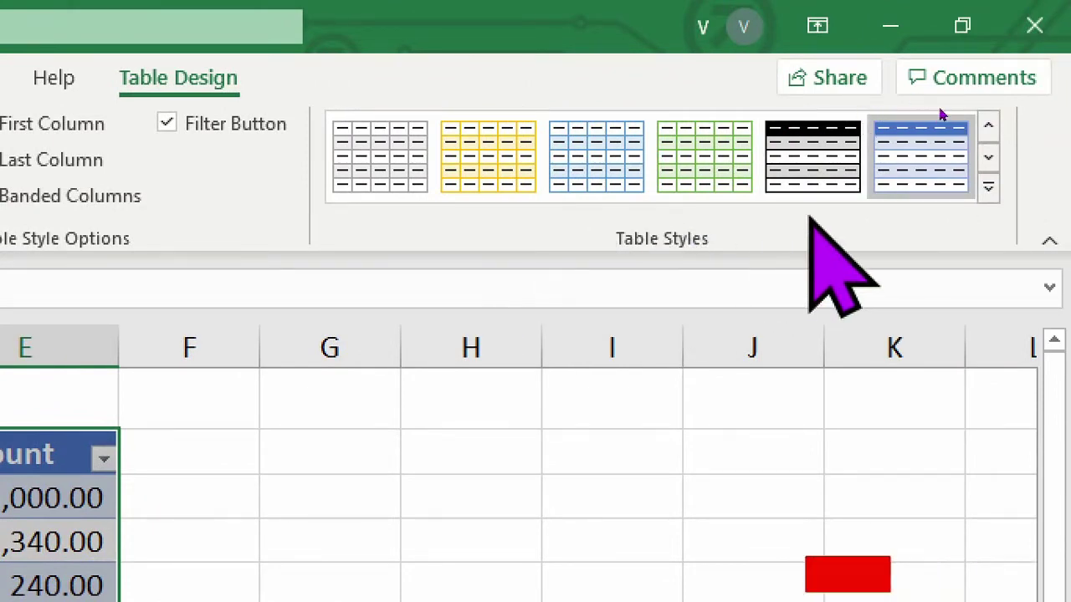
pyautogui.click(988, 186)
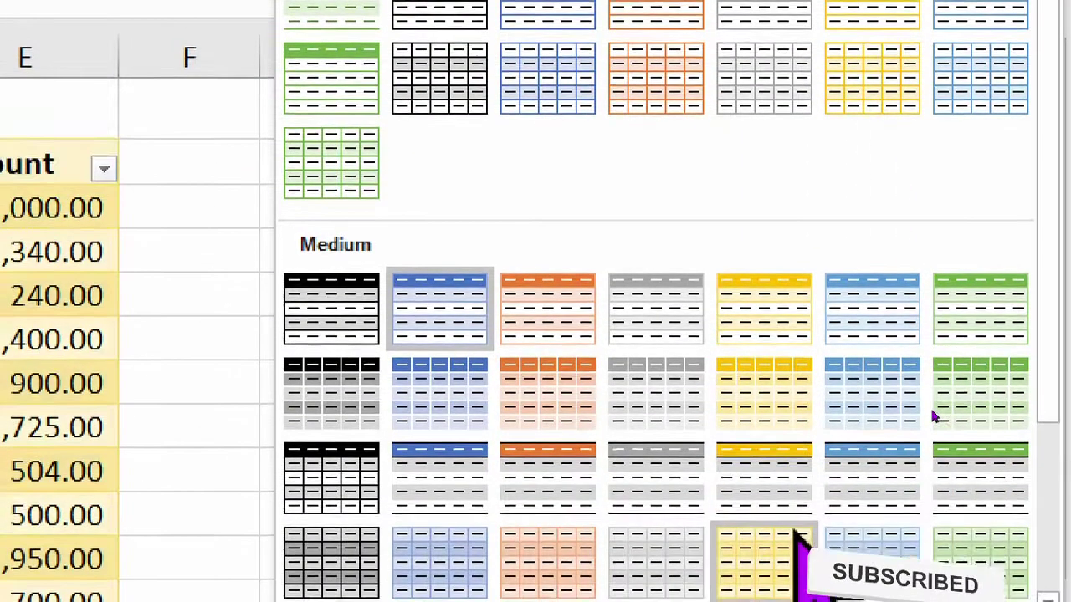
pyautogui.scroll(-3, 920, 351)
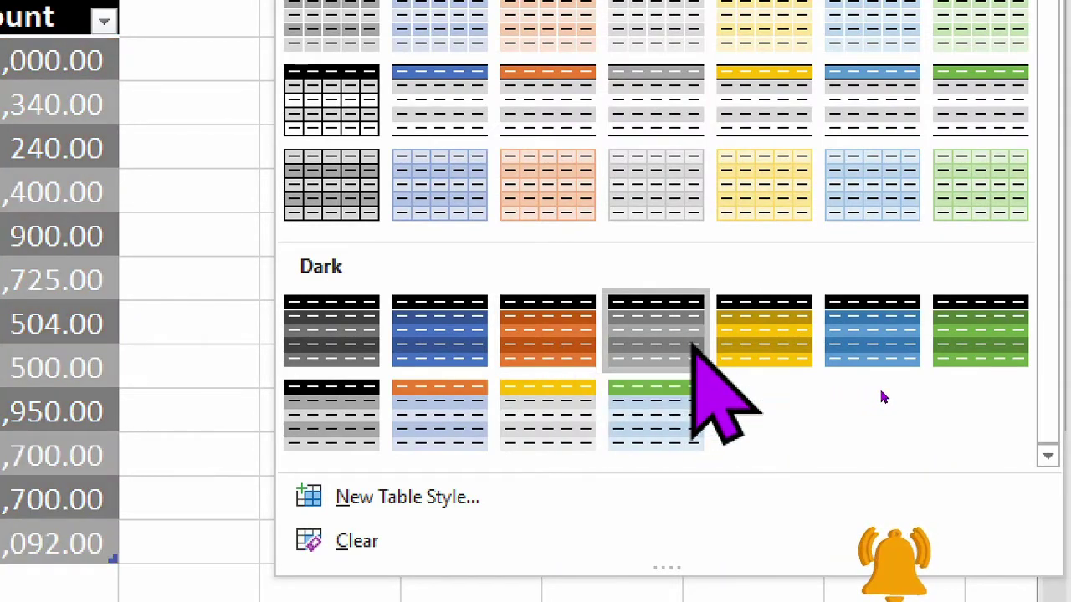
pyautogui.click(764, 335)
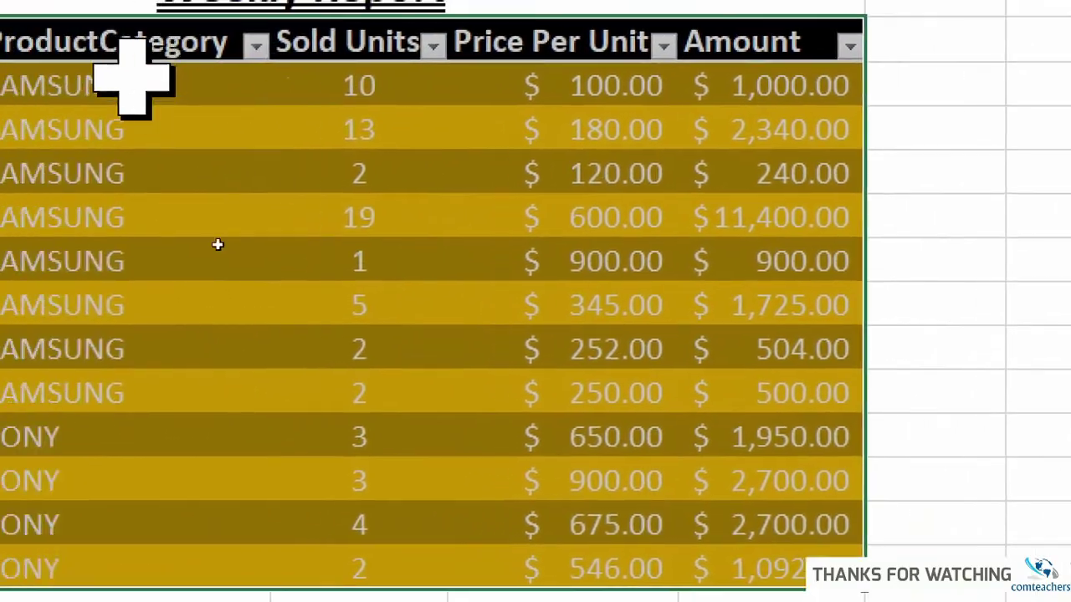
pyautogui.click(132, 157)
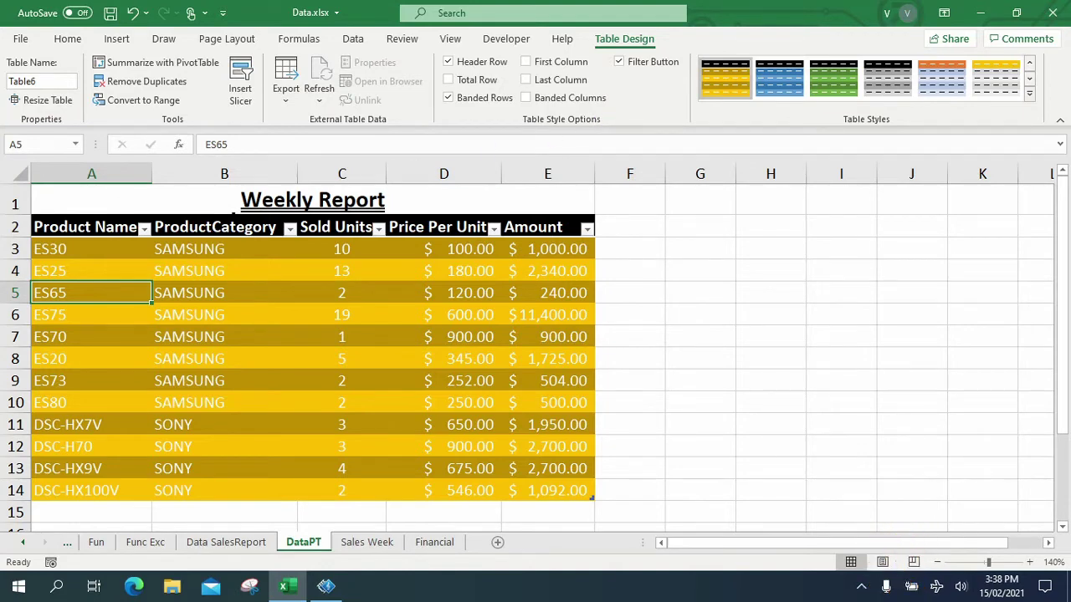
# Turn the weekly report table's filter buttons off and back on.
pyautogui.moveTo(106, 227); pyautogui.dragTo(544, 490)
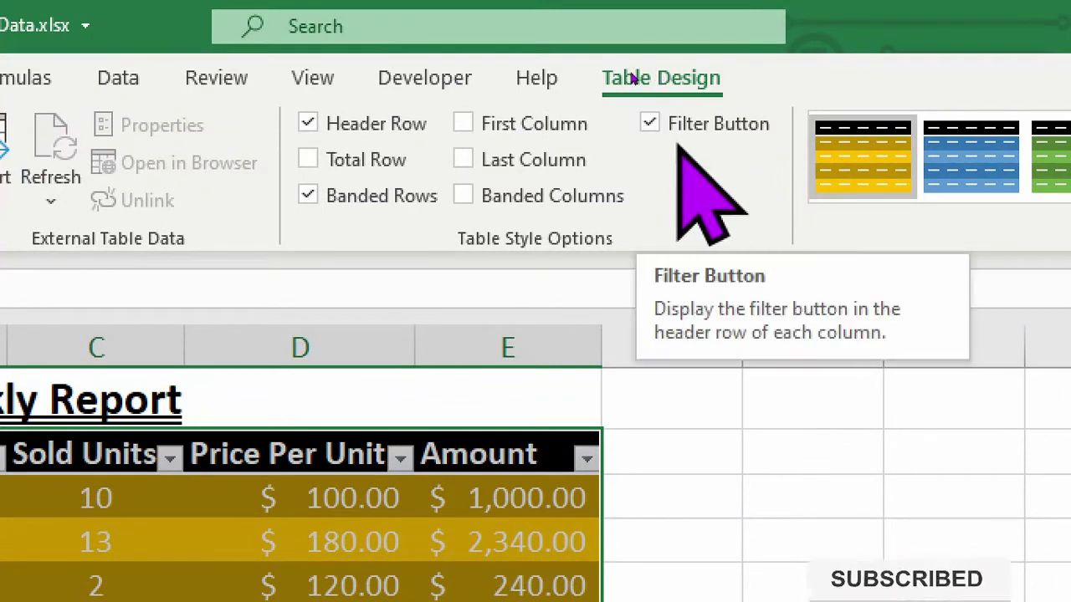
pyautogui.click(650, 124)
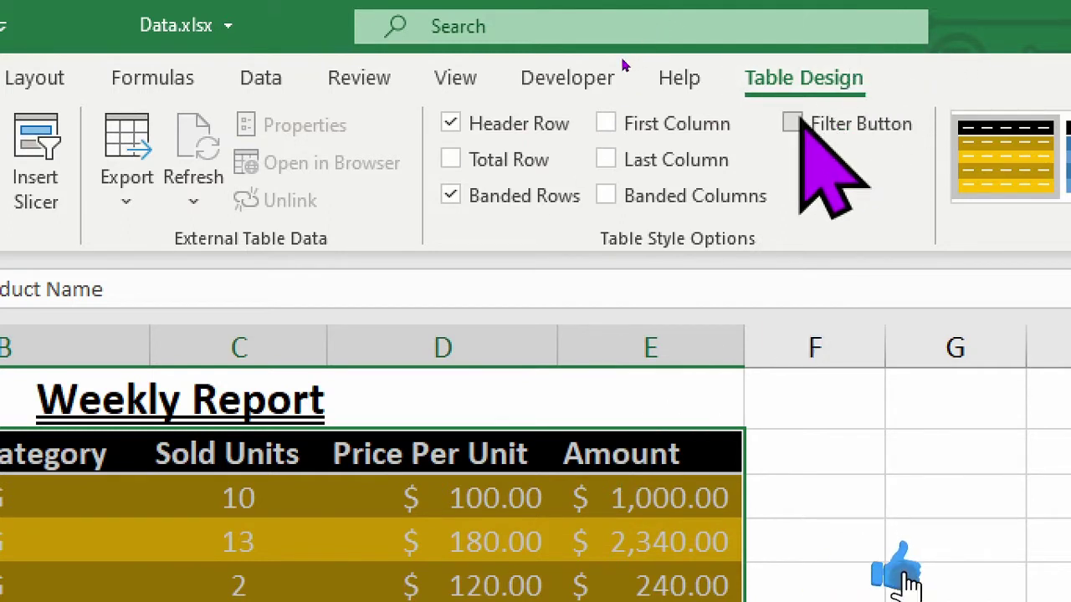
pyautogui.click(792, 123)
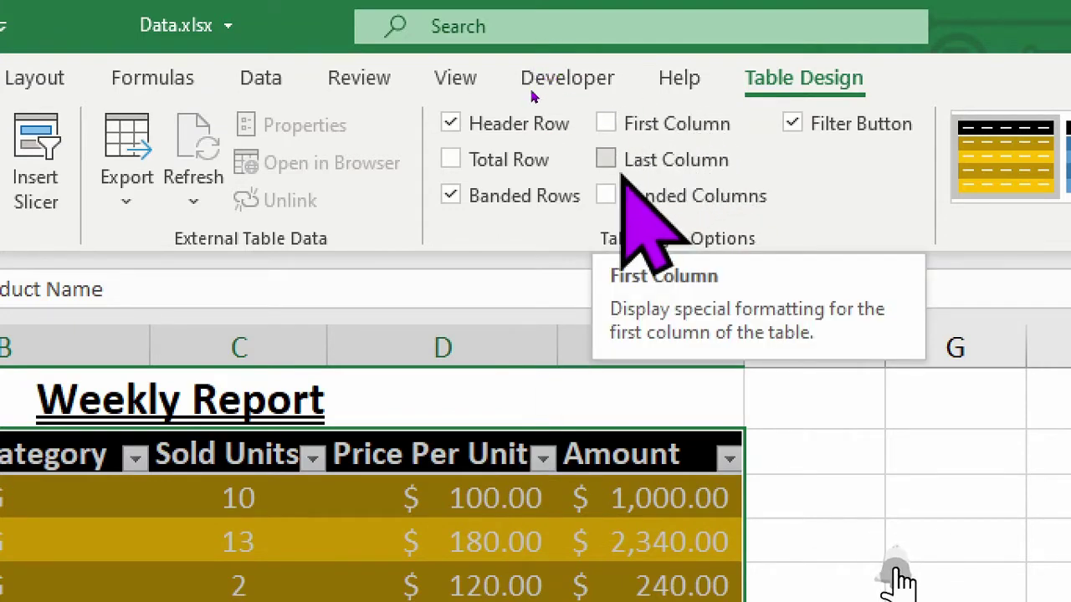
# Turn on the table's special first-column formatting, check the product names, and turn it off again.
pyautogui.click(606, 123)
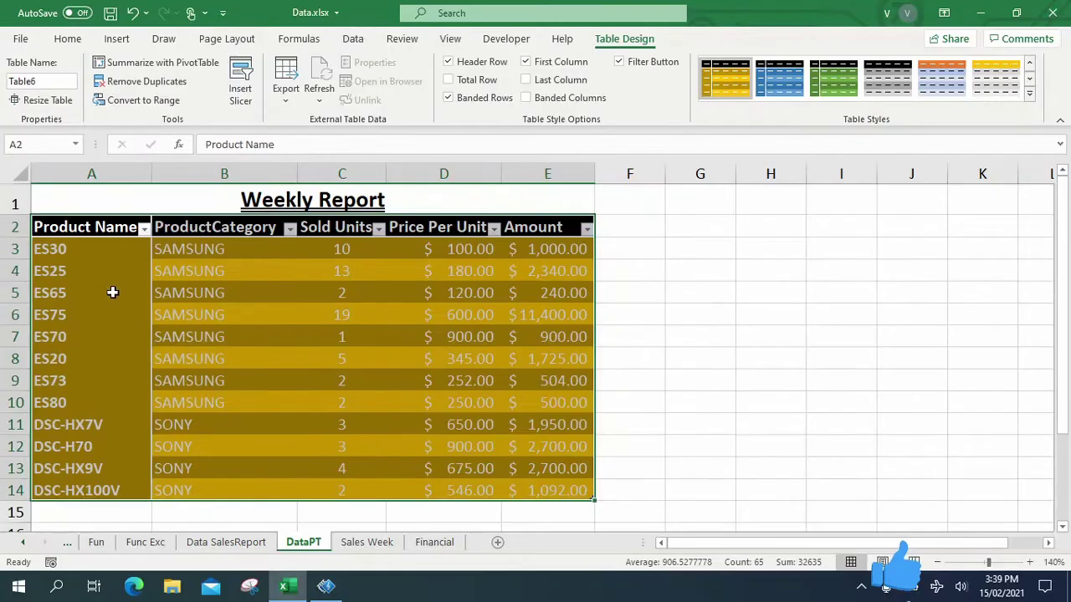
pyautogui.hotkey('ctrl', 'q')
pyautogui.click(150, 292)
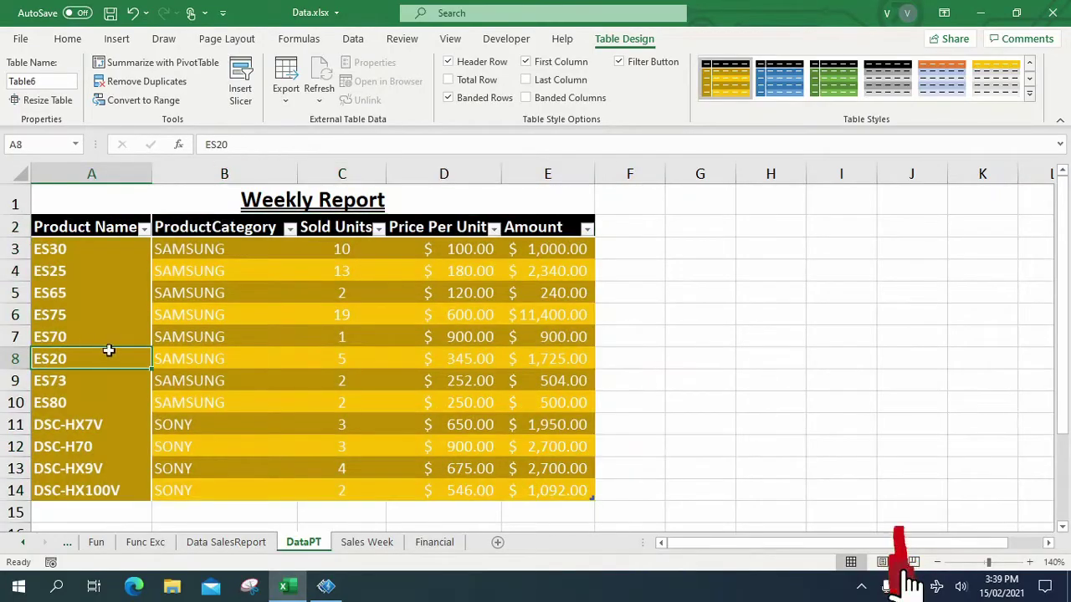
pyautogui.click(79, 229)
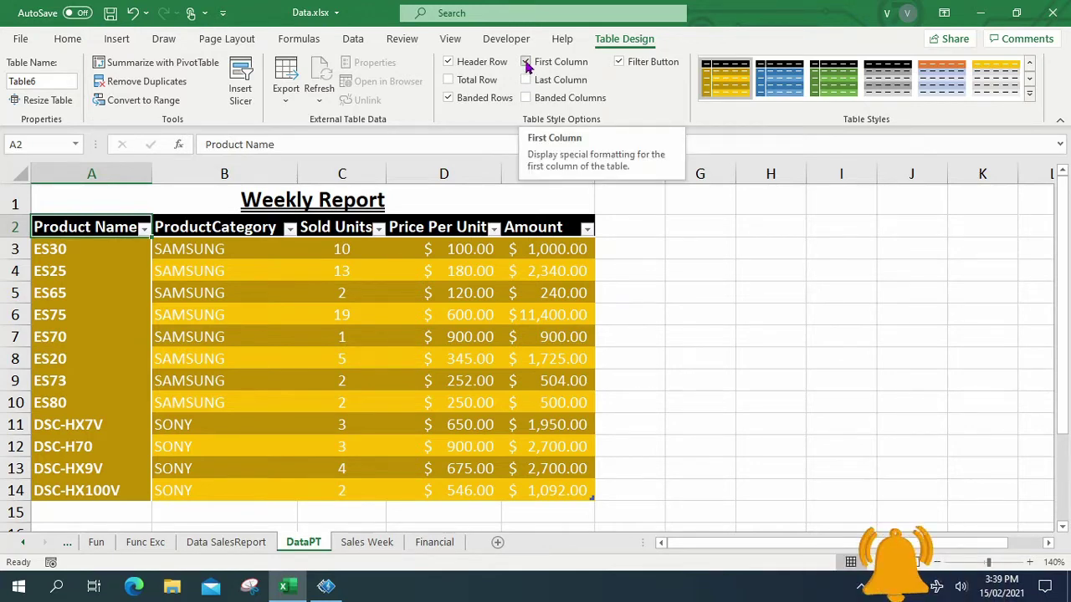
pyautogui.click(526, 64)
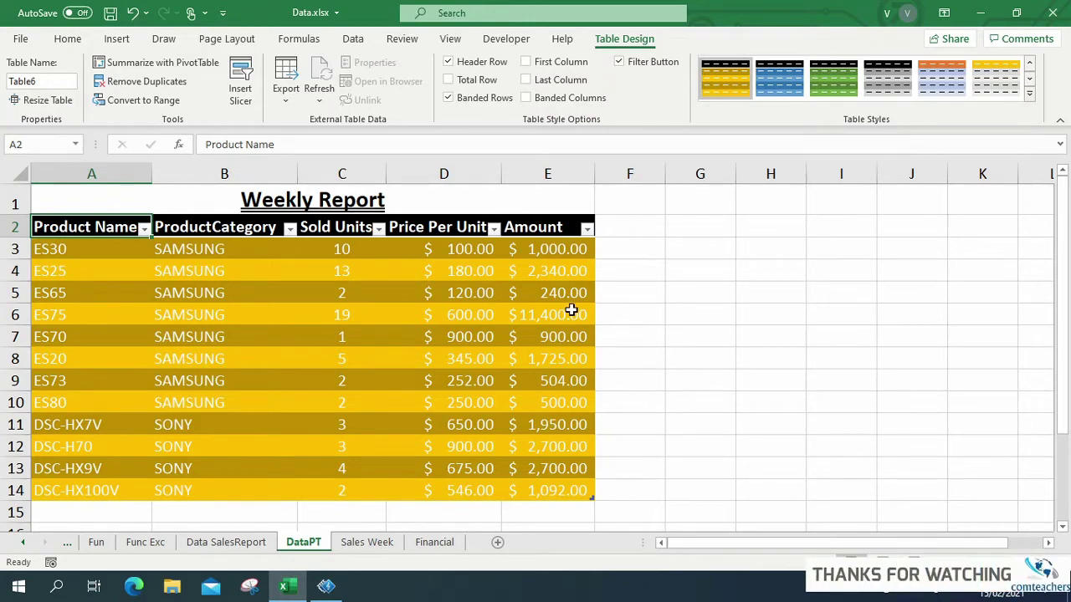
# Try the table's last-column formatting and column banding, turning each option on and back off.
pyautogui.click(525, 79)
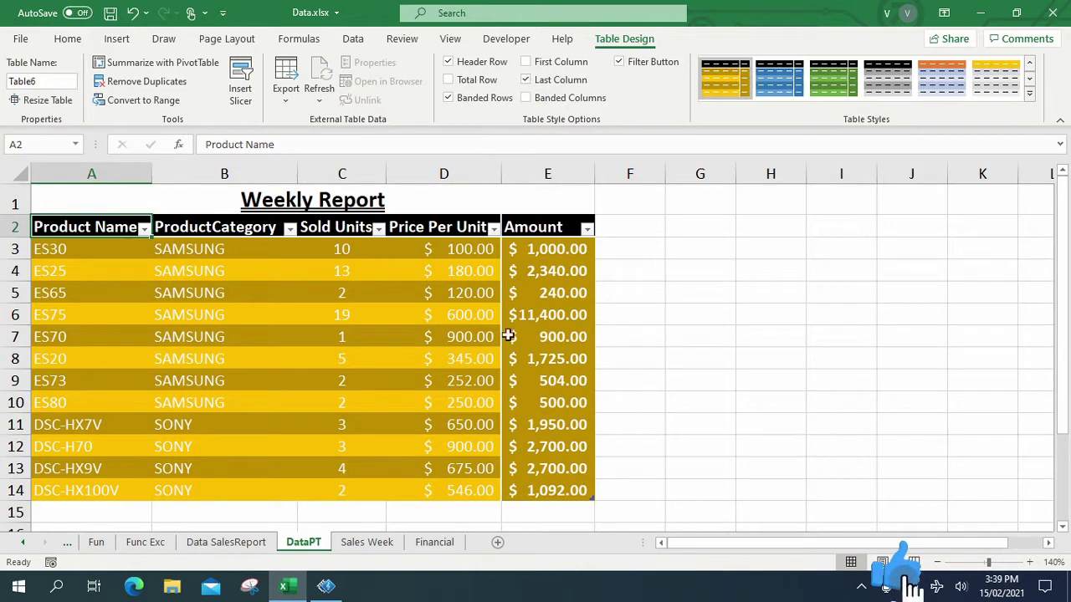
pyautogui.click(526, 80)
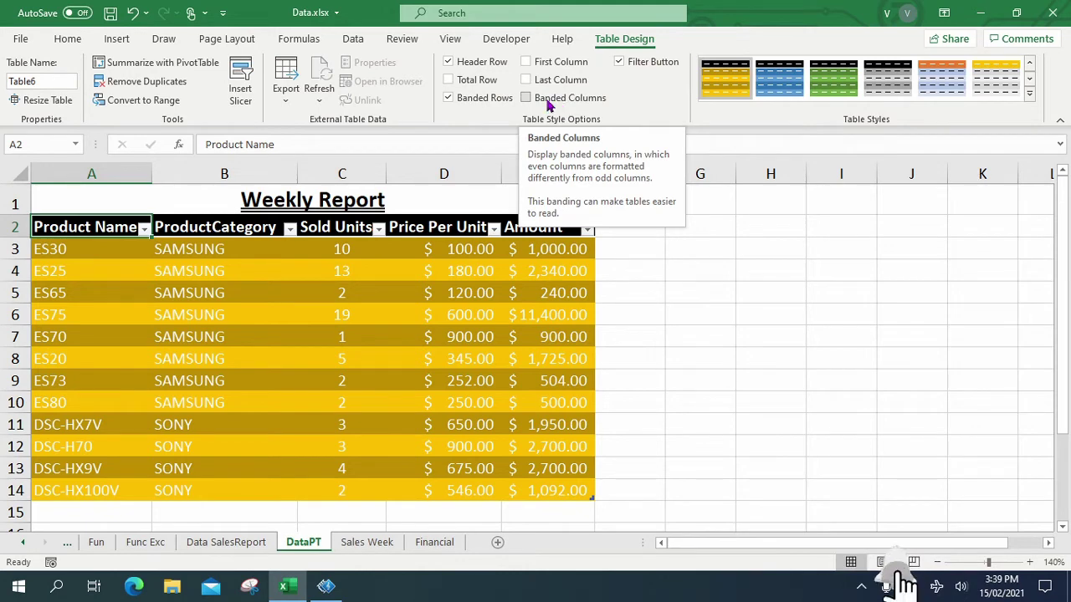
pyautogui.click(527, 98)
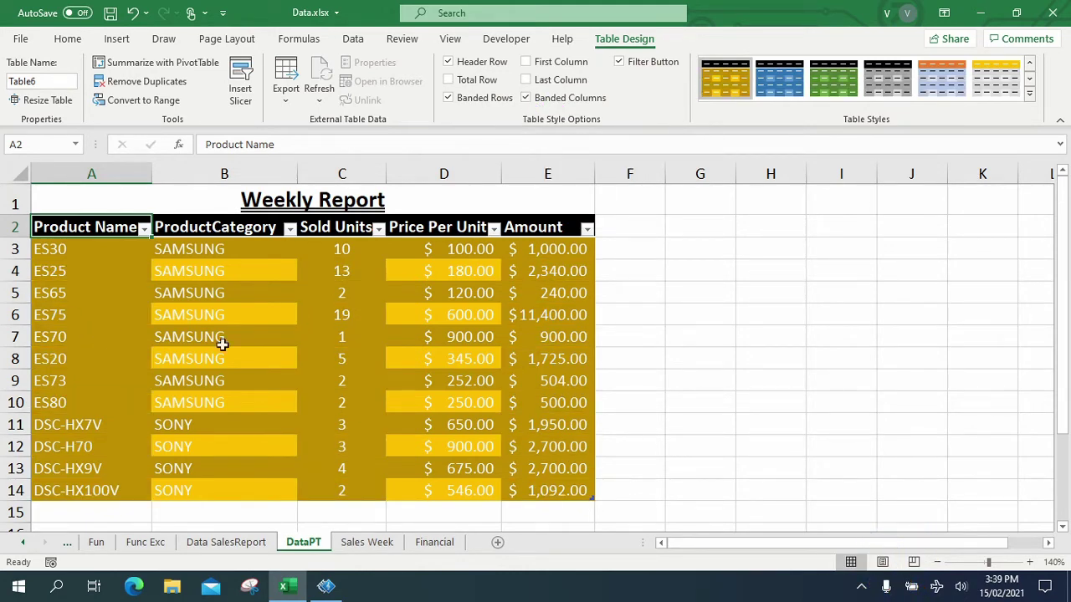
pyautogui.click(527, 99)
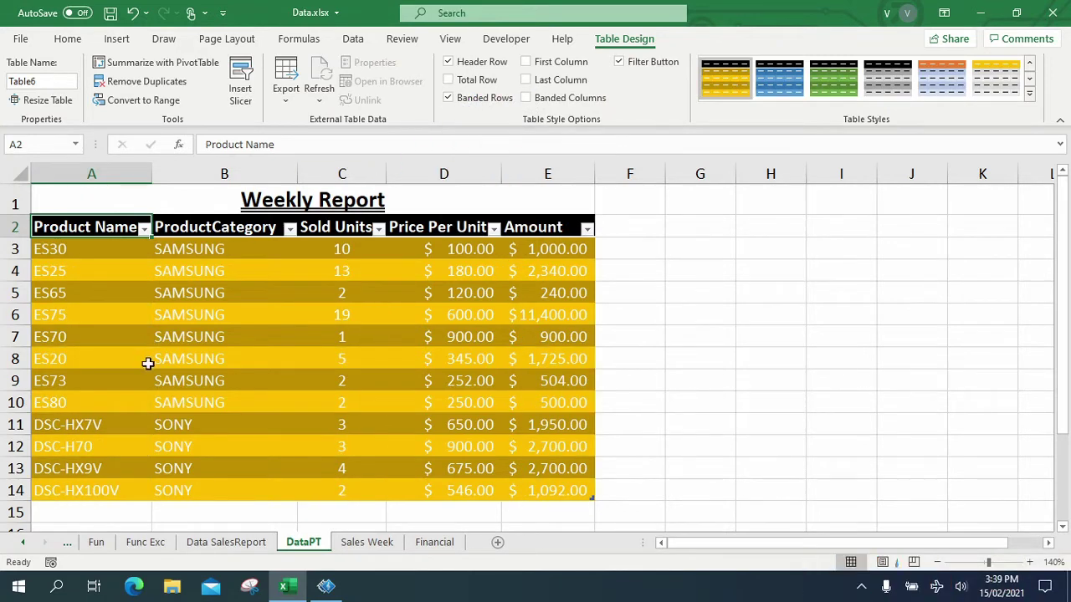
# Turn the table's row banding off and back on, and add a total row below the last product.
pyautogui.click(448, 98)
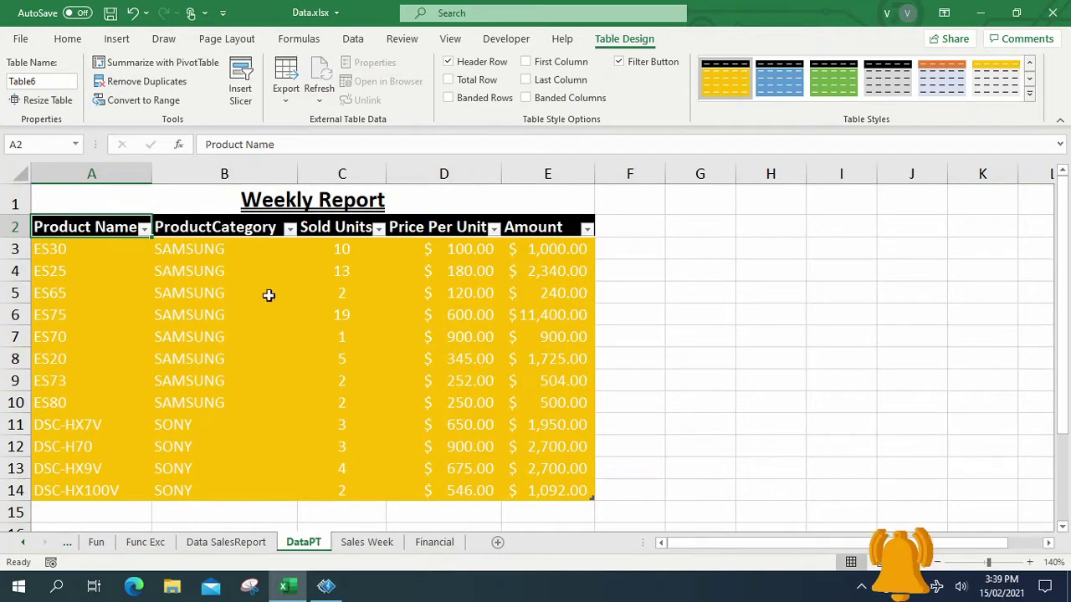
pyautogui.click(449, 98)
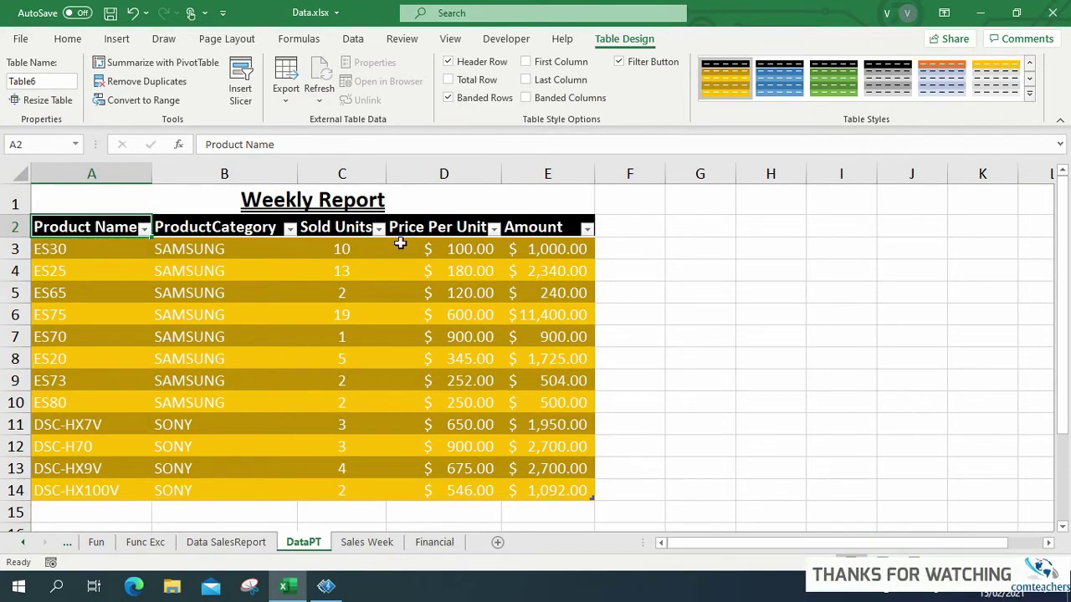
pyautogui.click(448, 81)
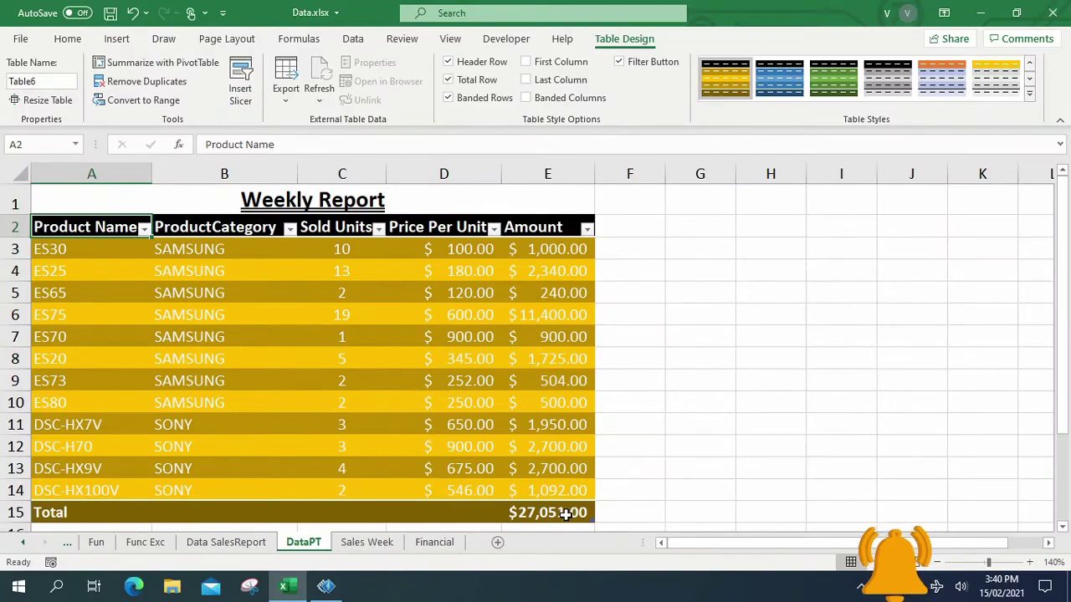
# Remove the weekly report table's total row, and turn its header row off and back on.
pyautogui.click(448, 79)
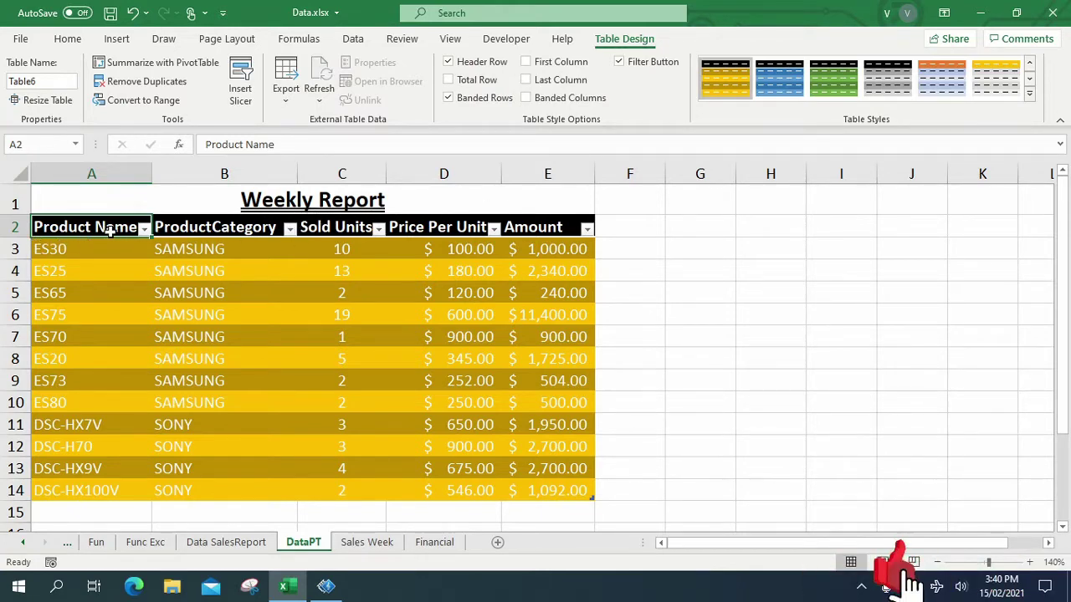
pyautogui.click(448, 62)
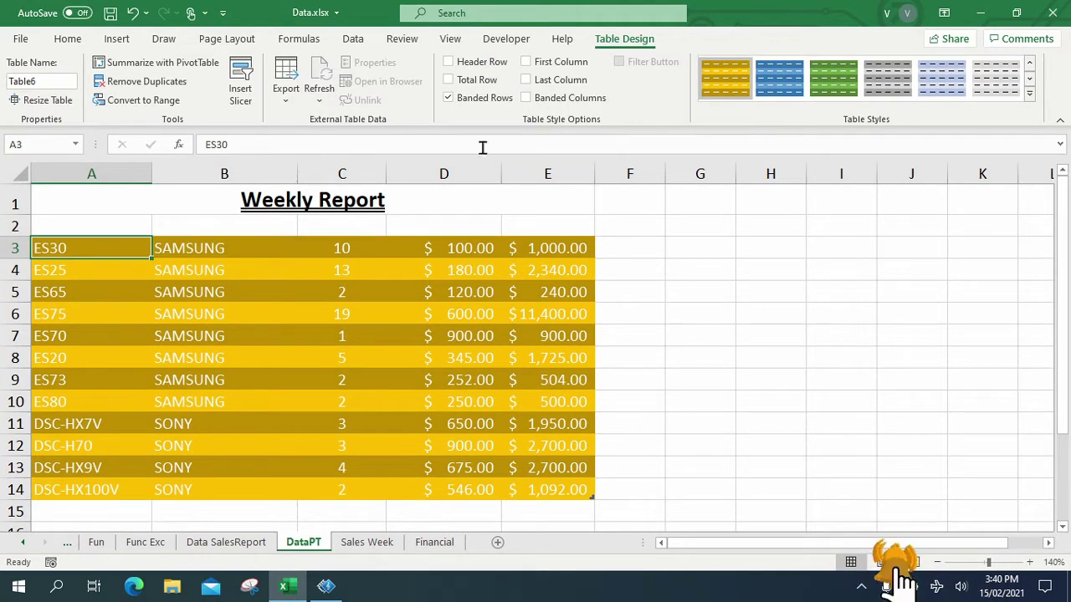
pyautogui.click(449, 62)
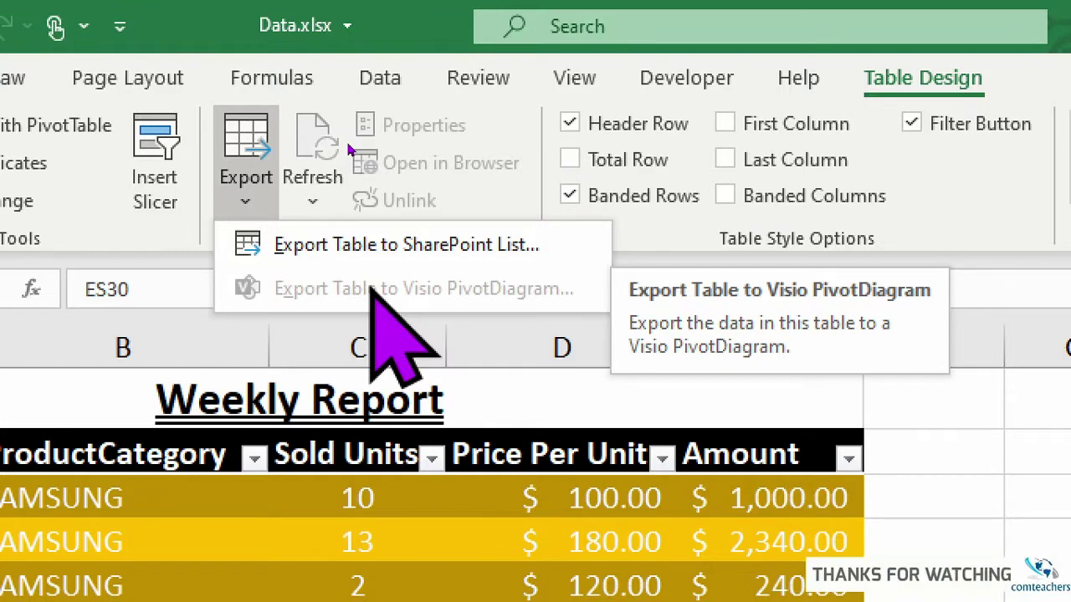
pyautogui.click(492, 193)
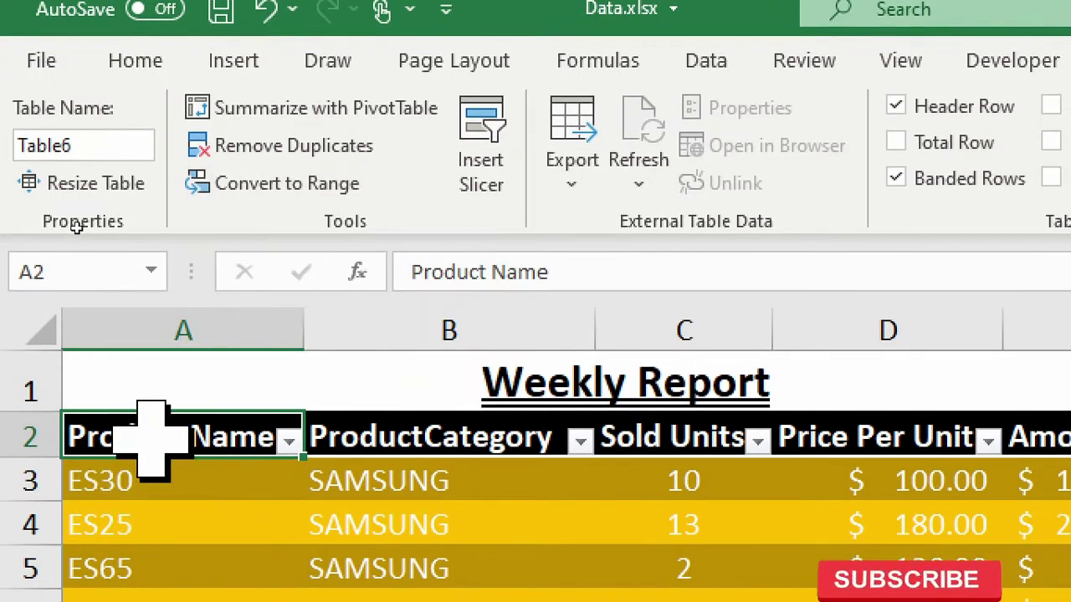
# Convert the weekly report table, cells A2 to E14, to a normal range.
pyautogui.moveTo(156, 455); pyautogui.dragTo(1070, 601)
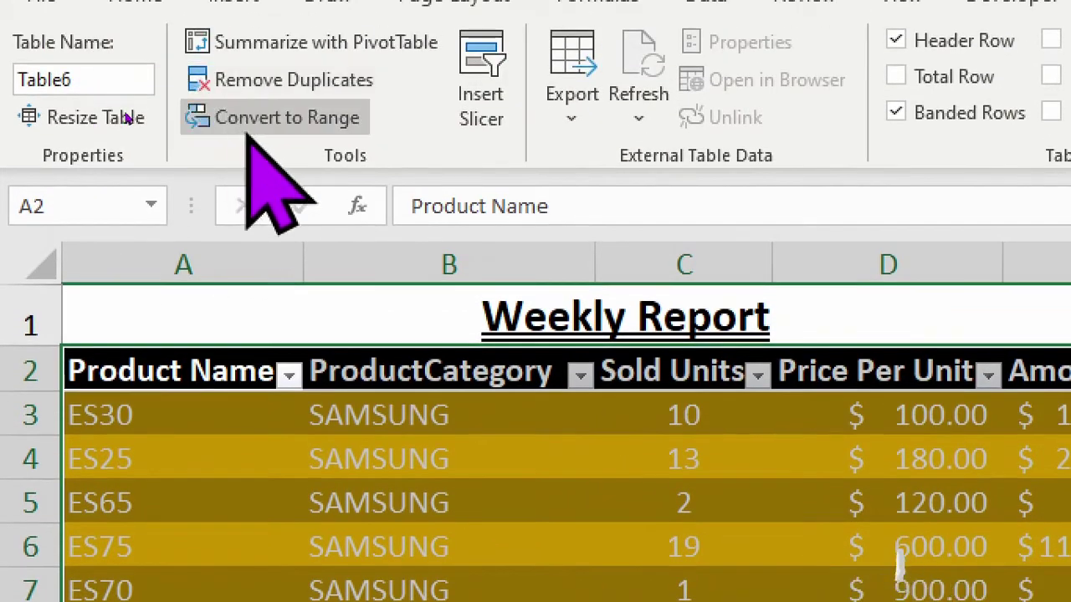
pyautogui.click(299, 124)
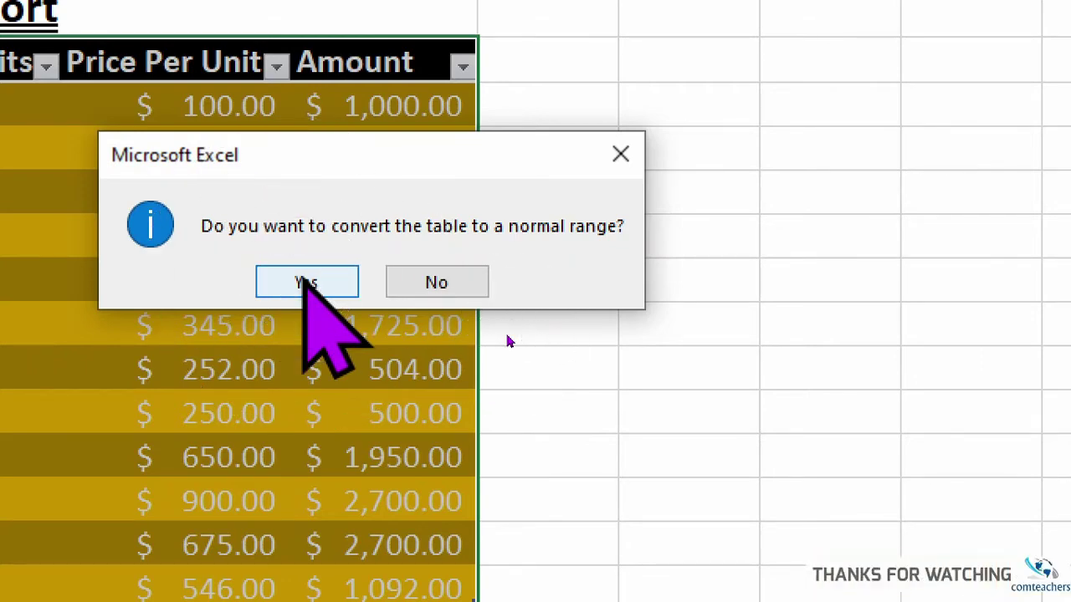
pyautogui.click(306, 282)
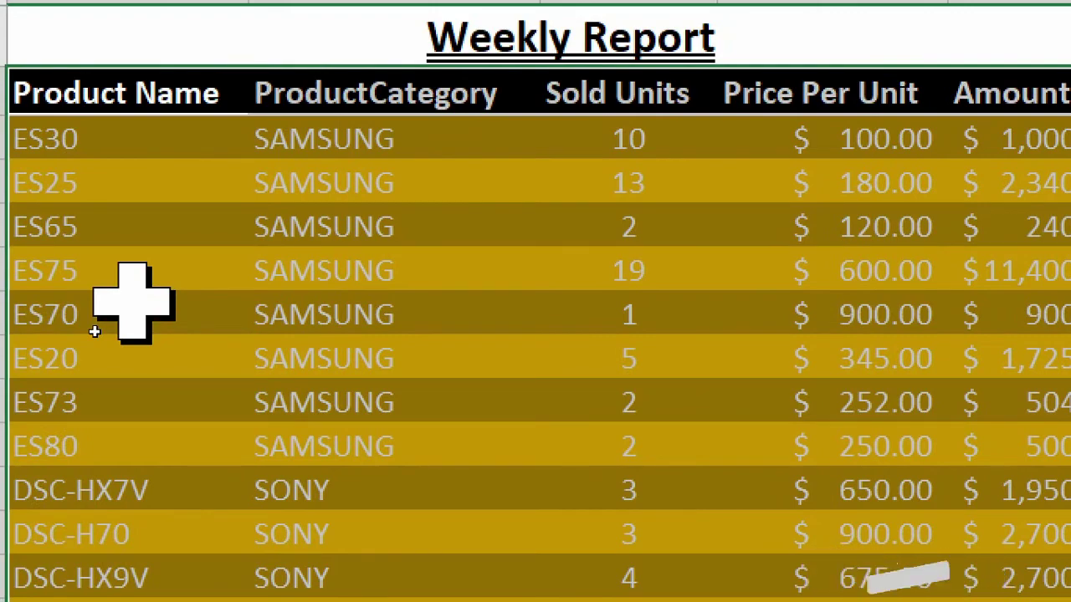
pyautogui.click(432, 264)
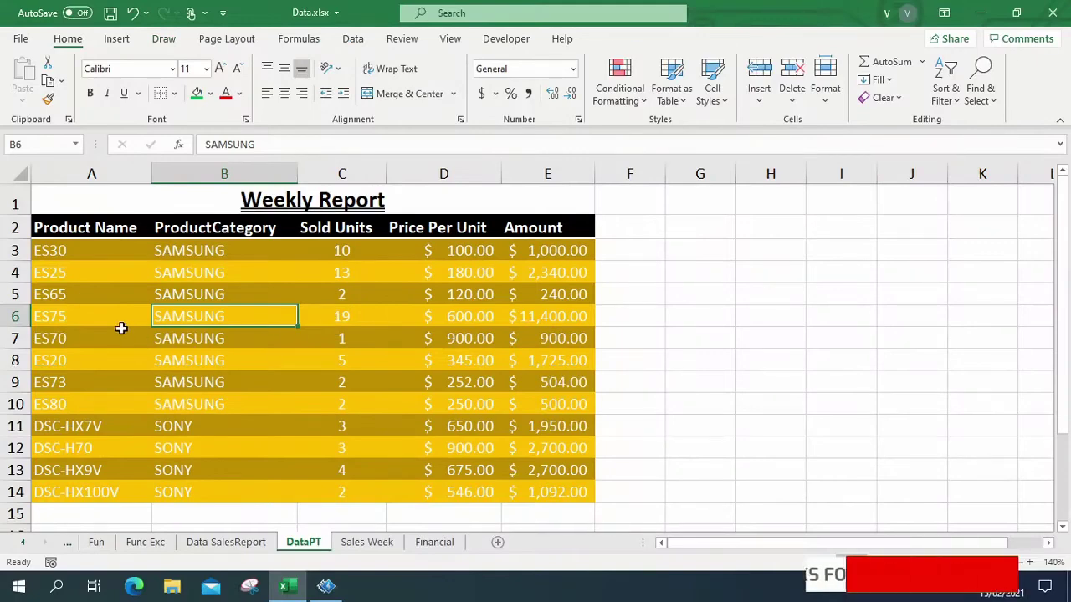
pyautogui.click(276, 130)
# Clear the formats from A2 to E14, and undo the changes back to the formatted table.
pyautogui.moveTo(140, 239); pyautogui.dragTo(526, 490)
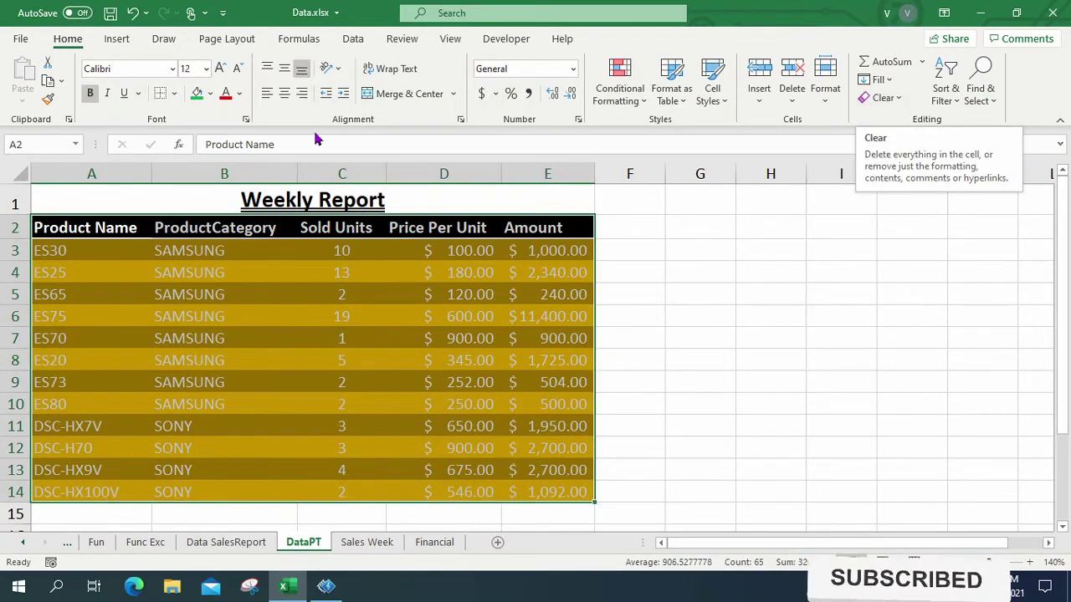
pyautogui.click(883, 98)
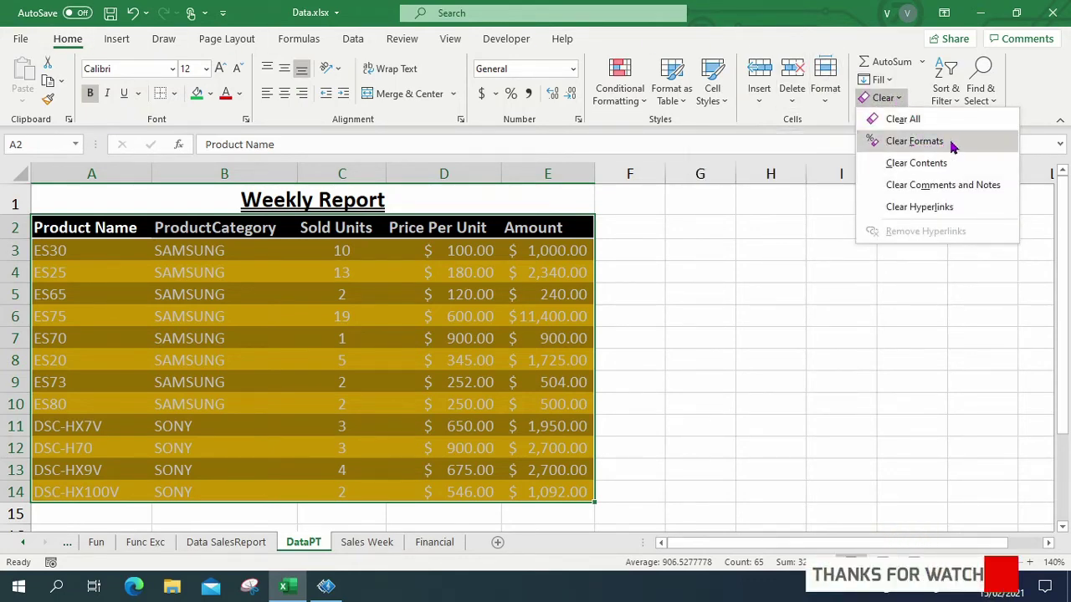
pyautogui.click(914, 142)
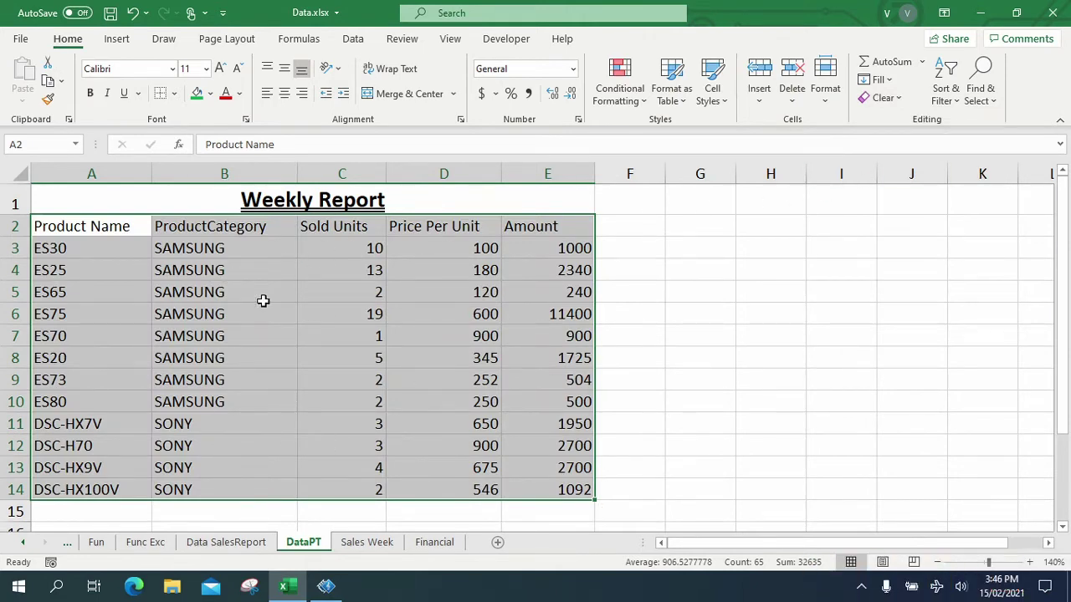
pyautogui.hotkey('ctrl', 'z')
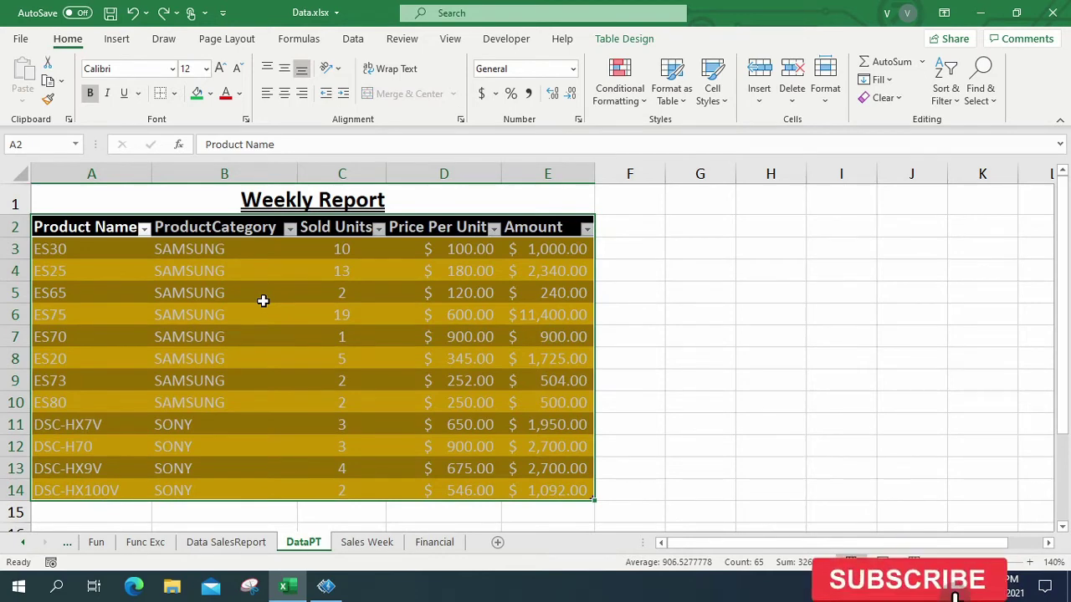
# Return to the table design options and highlight the Amount column from E2 to E14.
pyautogui.click(629, 39)
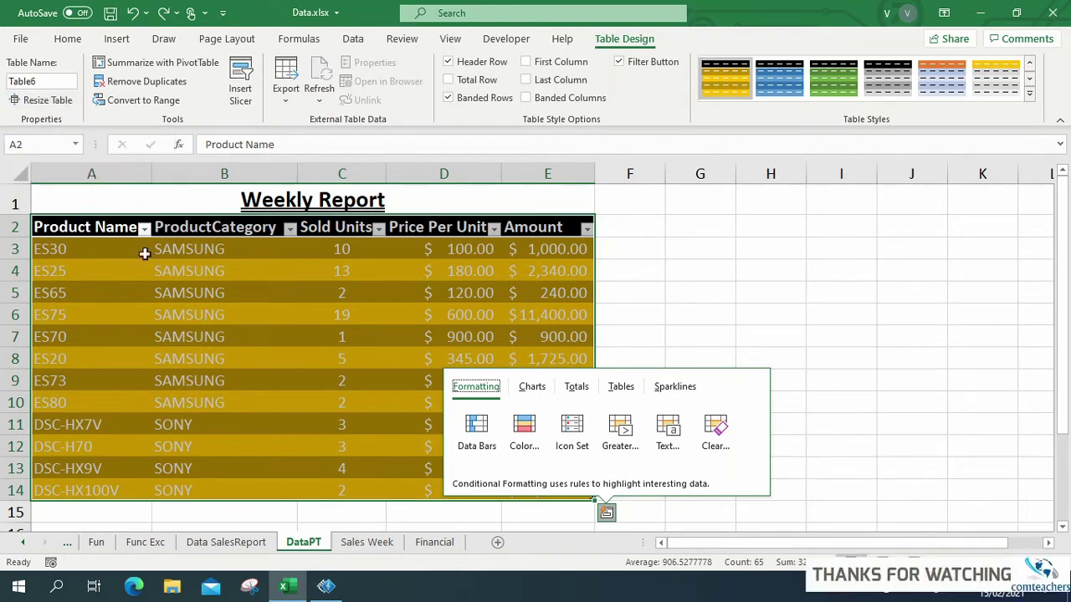
pyautogui.doubleClick(546, 228)
pyautogui.moveTo(547, 228); pyautogui.dragTo(569, 408)
pyautogui.click(568, 407)
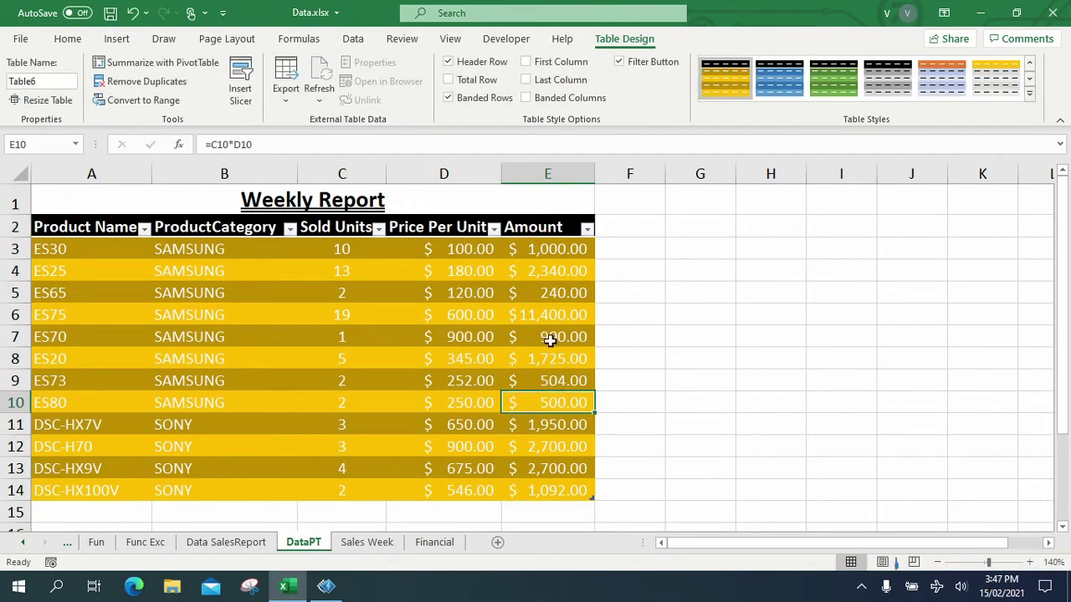
pyautogui.moveTo(559, 235); pyautogui.dragTo(559, 490)
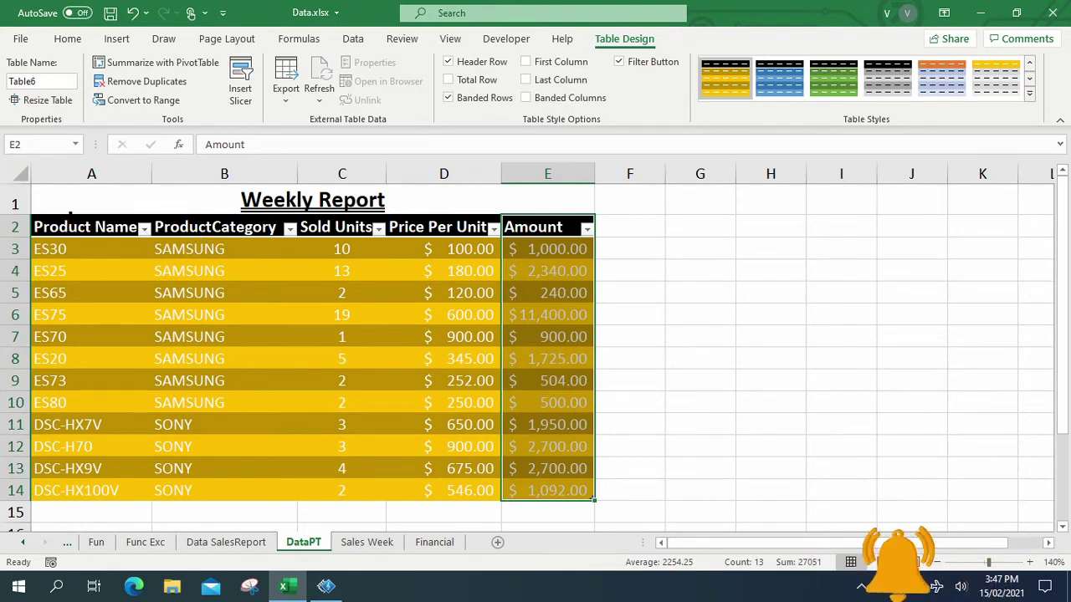
# Resize the weekly report table to the range A2 to D14, leaving out the Amount column.
pyautogui.click(75, 233)
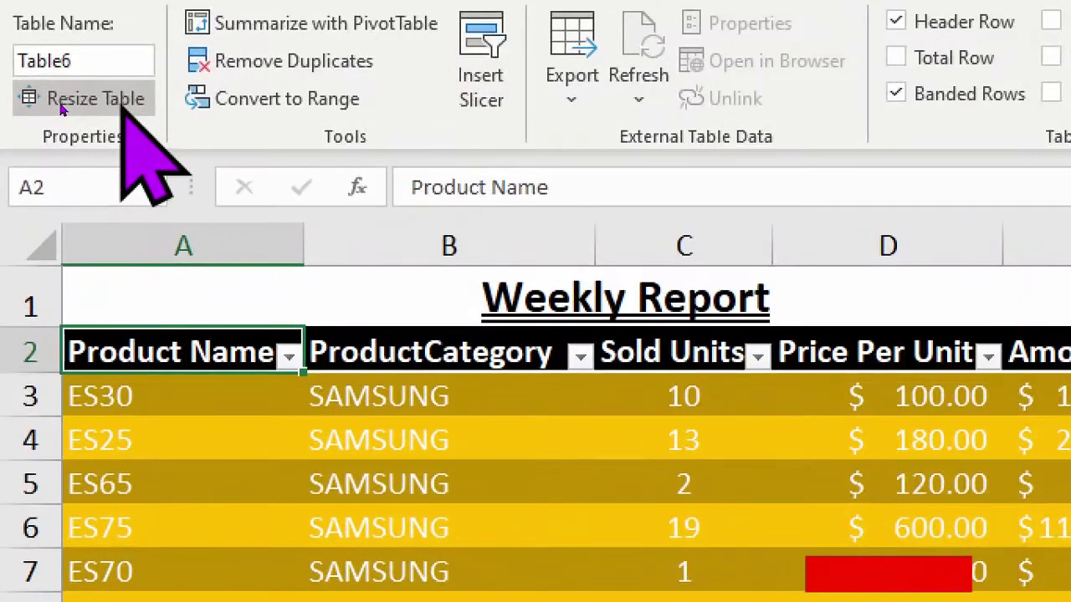
pyautogui.click(58, 101)
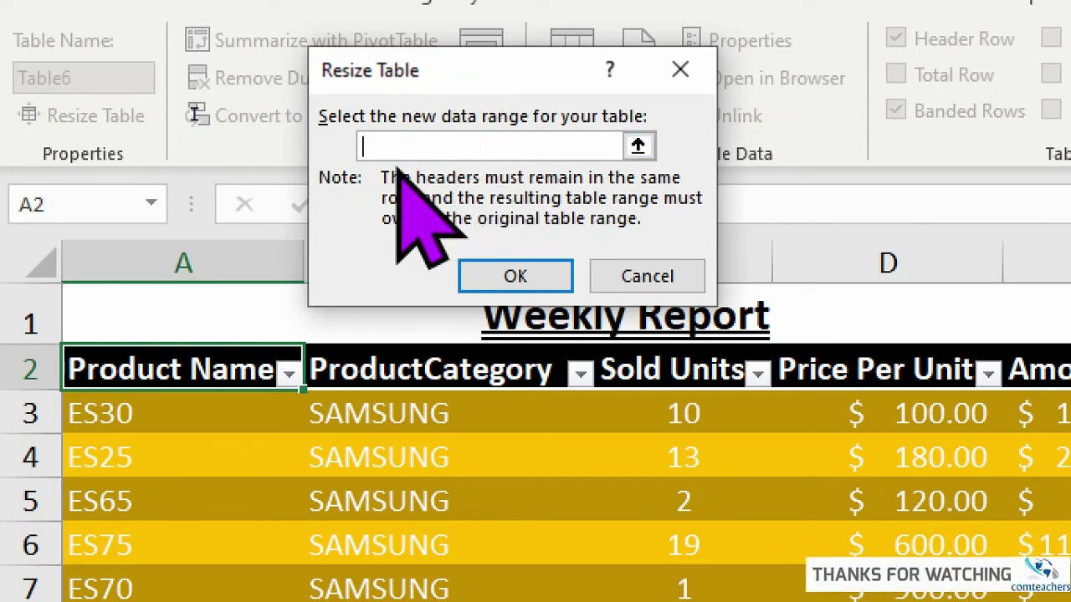
pyautogui.moveTo(148, 371); pyautogui.dragTo(870, 601)
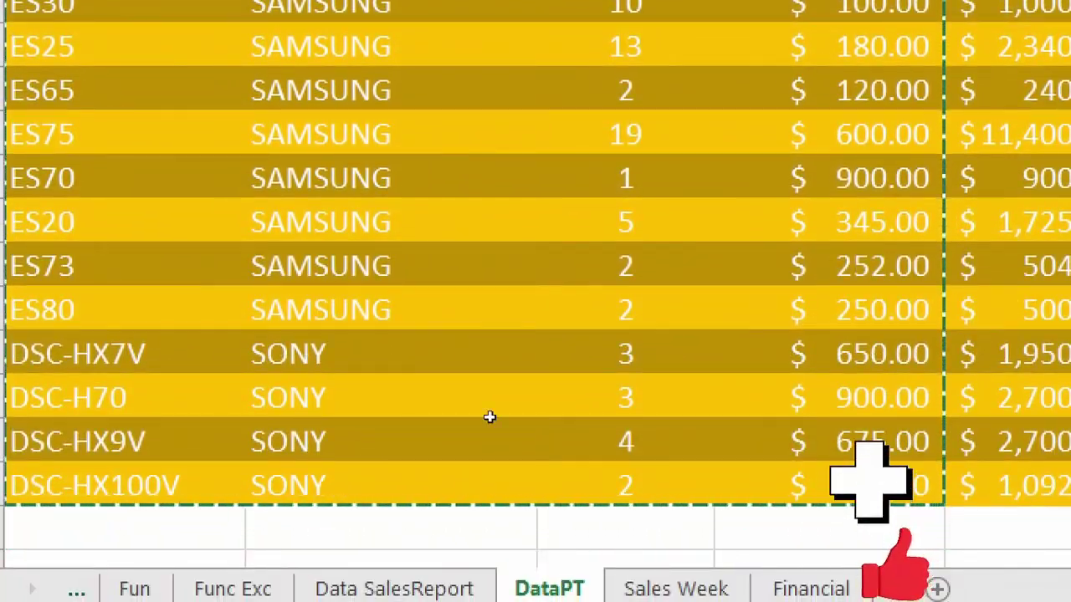
pyautogui.moveTo(870, 481); pyautogui.dragTo(870, 481)
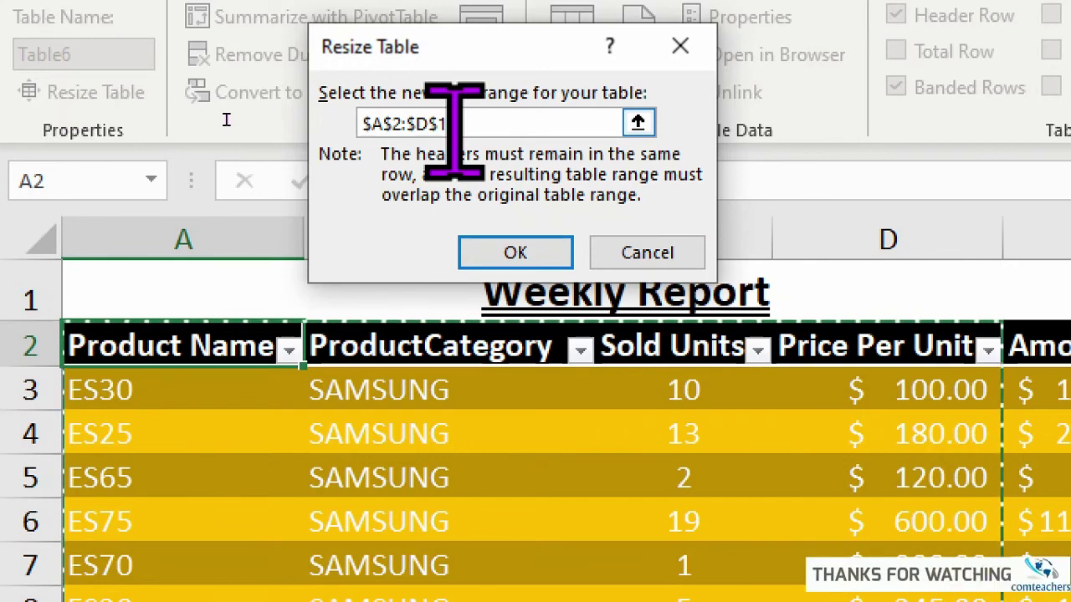
pyautogui.click(538, 263)
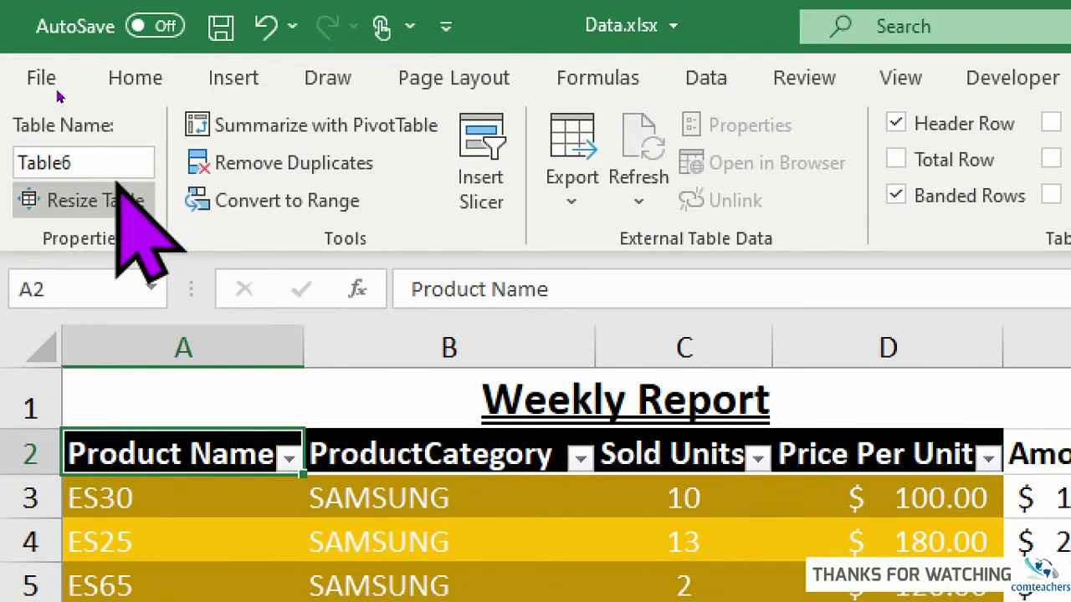
# Rename the weekly report table KData and bring up the commands for inserting tables.
pyautogui.click(96, 167)
pyautogui.click(17, 168)
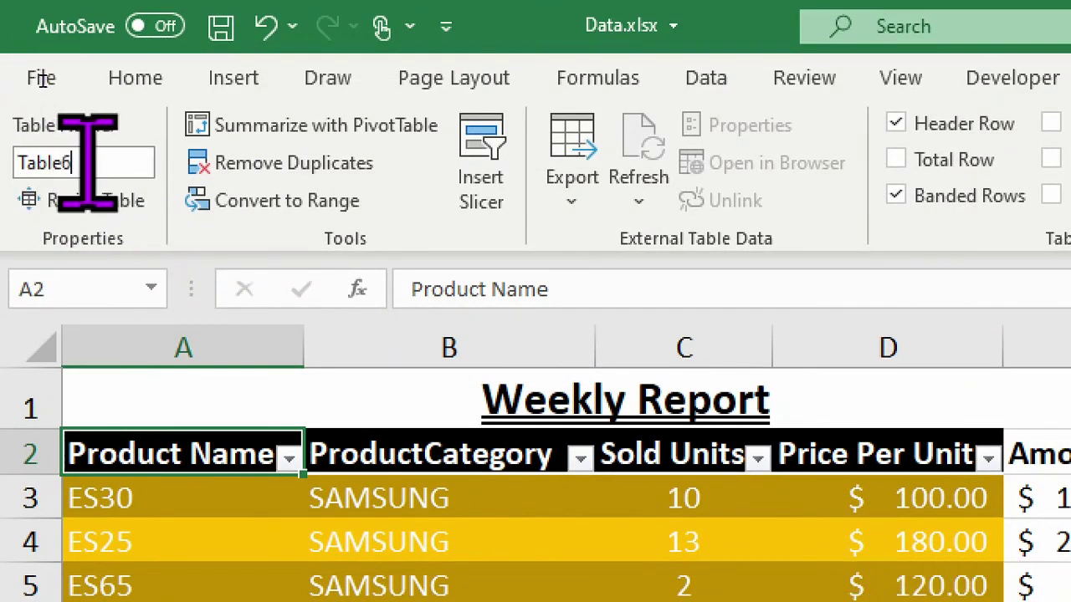
pyautogui.moveTo(84, 163); pyautogui.dragTo(15, 177)
pyautogui.press('BackSpace')
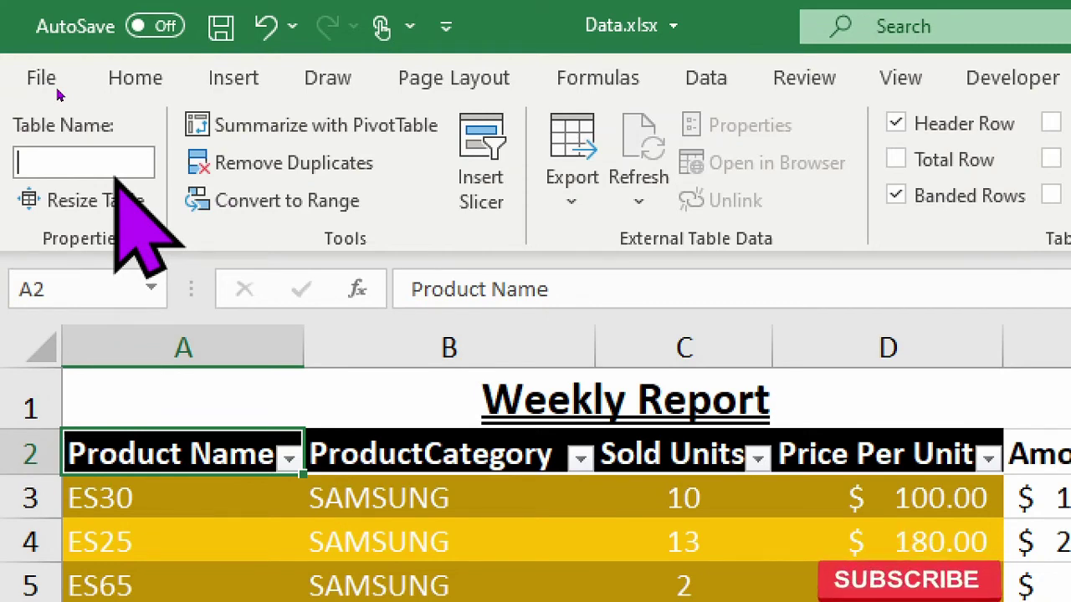
pyautogui.write('K')
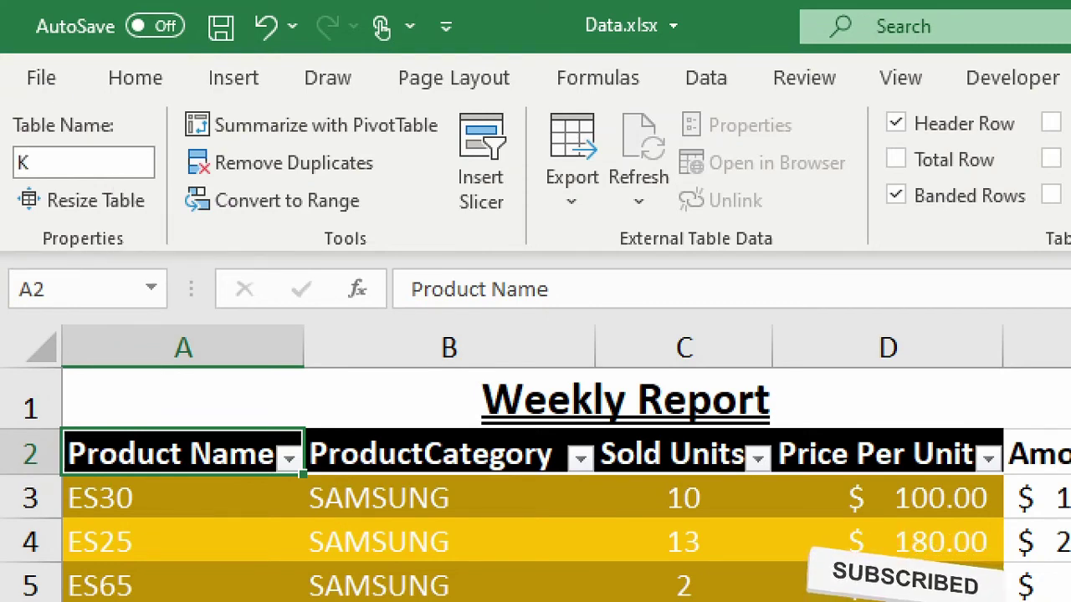
pyautogui.write('Data')
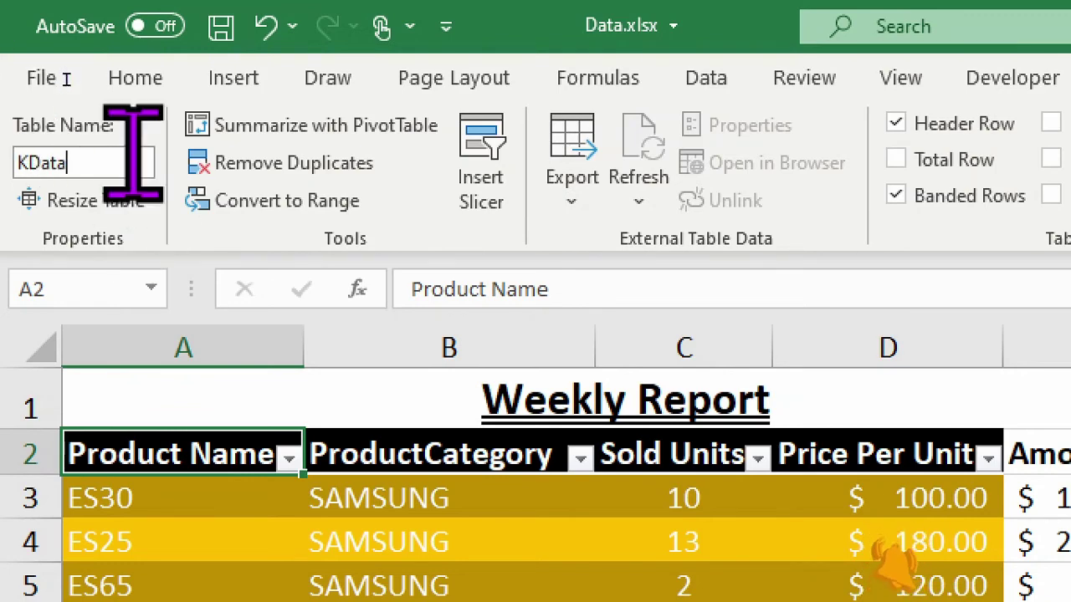
pyautogui.press('Return')
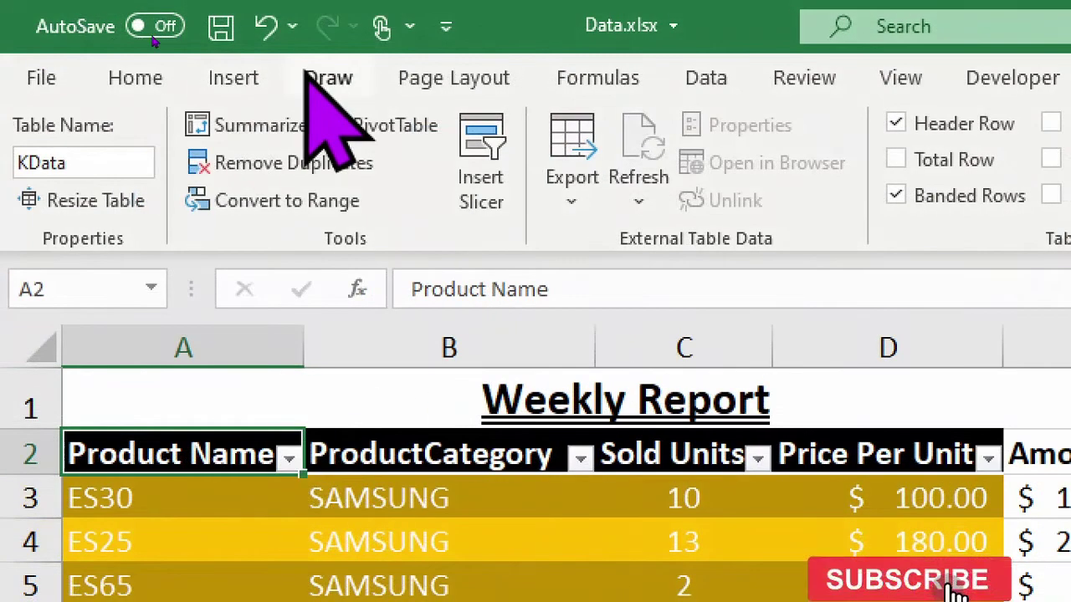
pyautogui.click(180, 77)
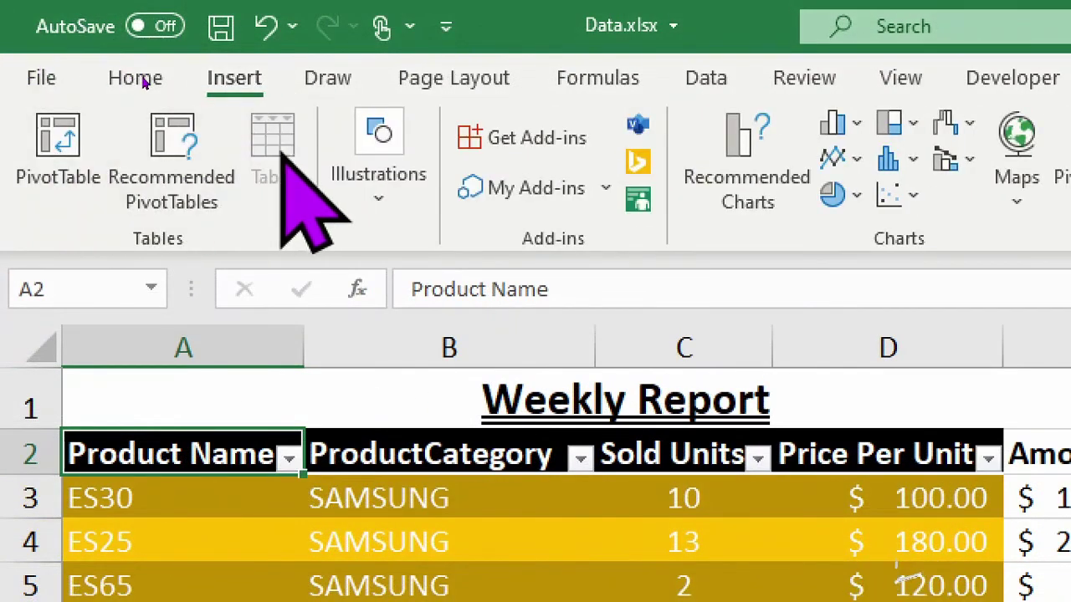